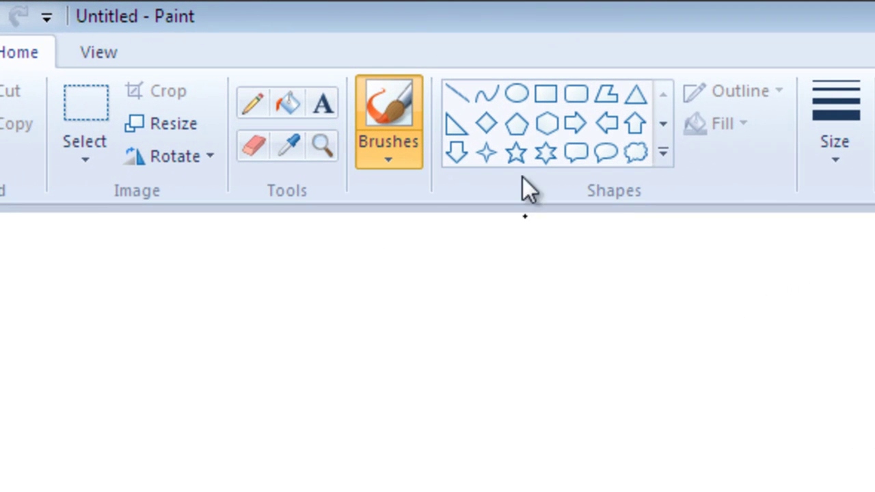
Draw two long, nearly vertical black lines for a flagpole widening downward, about 89 × 759 px and 35 × 760 px, using the second-thinnest line size.
click(457, 103)
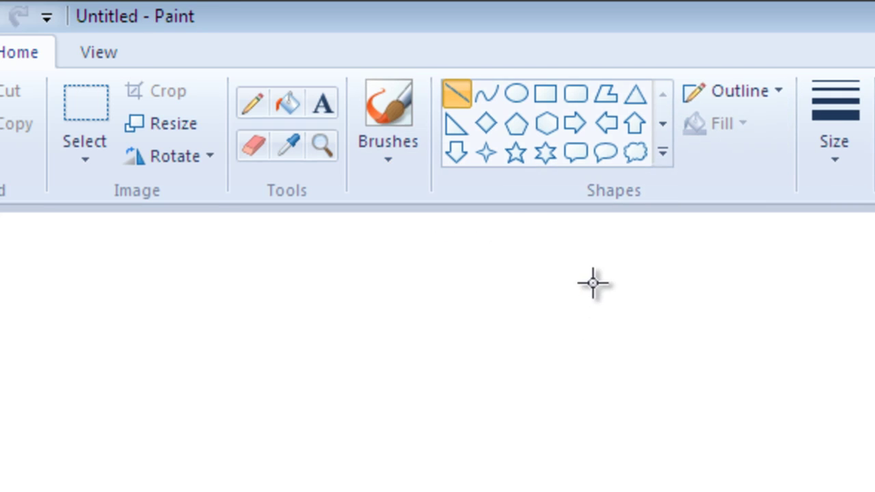
click(594, 87)
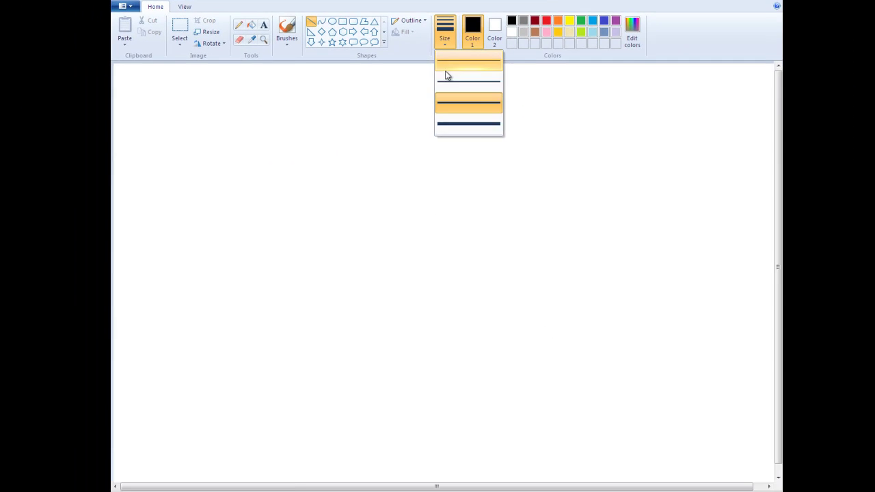
click(430, 74)
drag(354, 76, 312, 449)
click(438, 38)
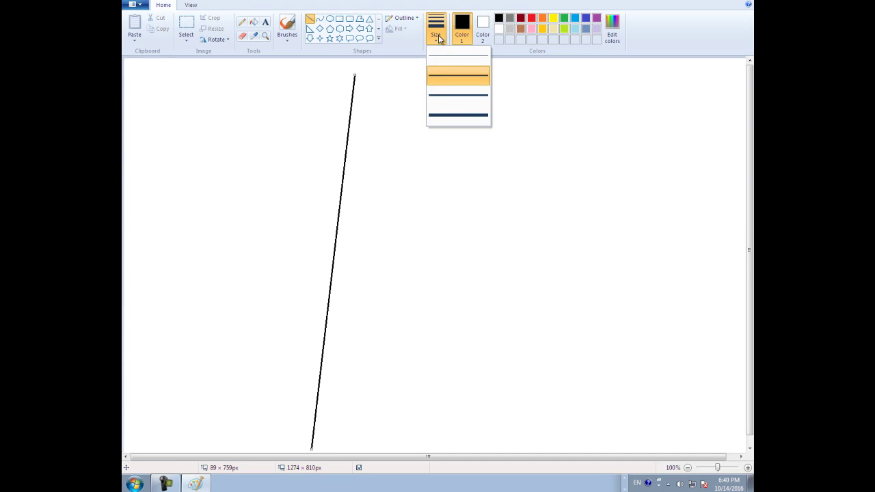
click(366, 77)
click(367, 81)
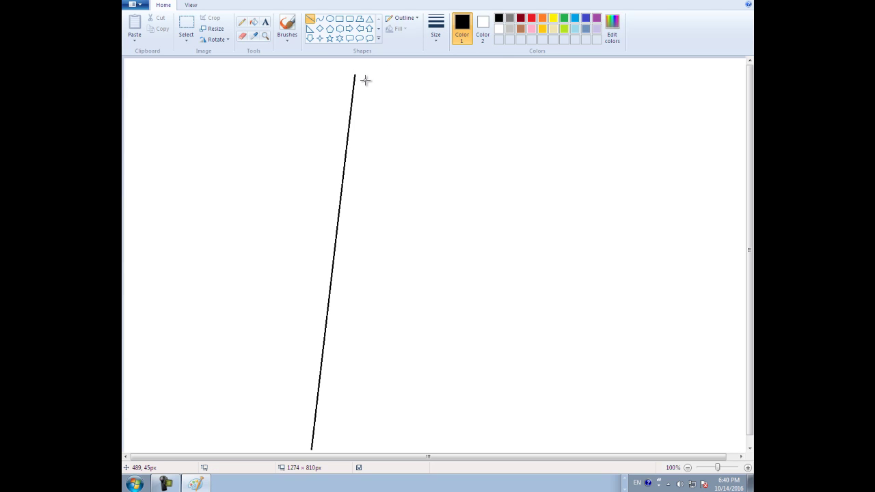
drag(361, 77, 345, 448)
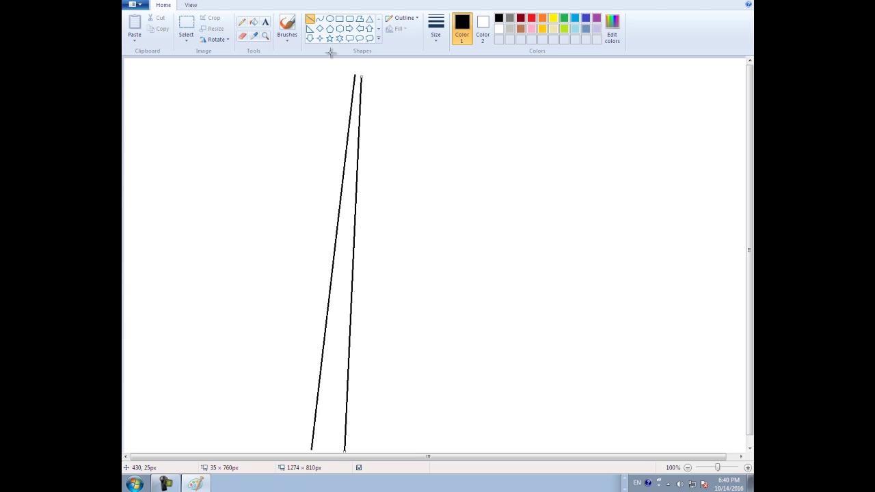
Draw a small flat ellipse capping the two lines at the flagpole's top.
click(329, 19)
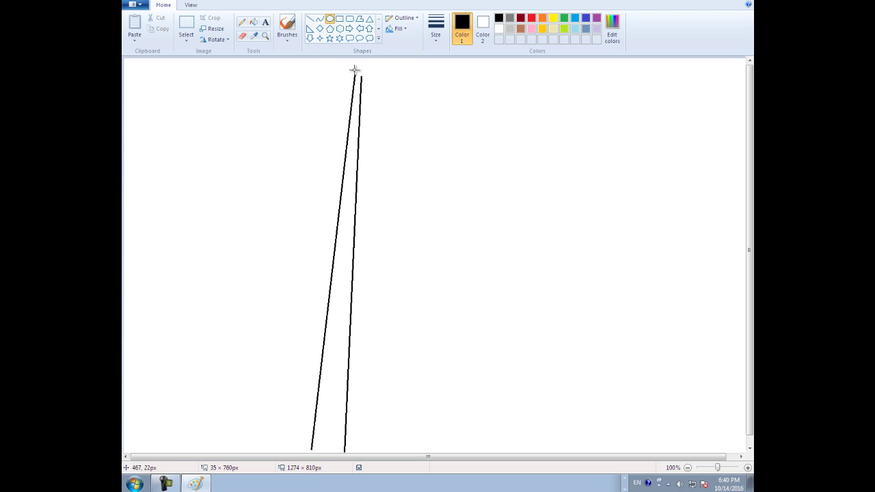
drag(352, 70, 364, 77)
click(320, 102)
Draw a curve along the upper part of the pole's right line, bulging outward as the flag's attached edge.
click(319, 19)
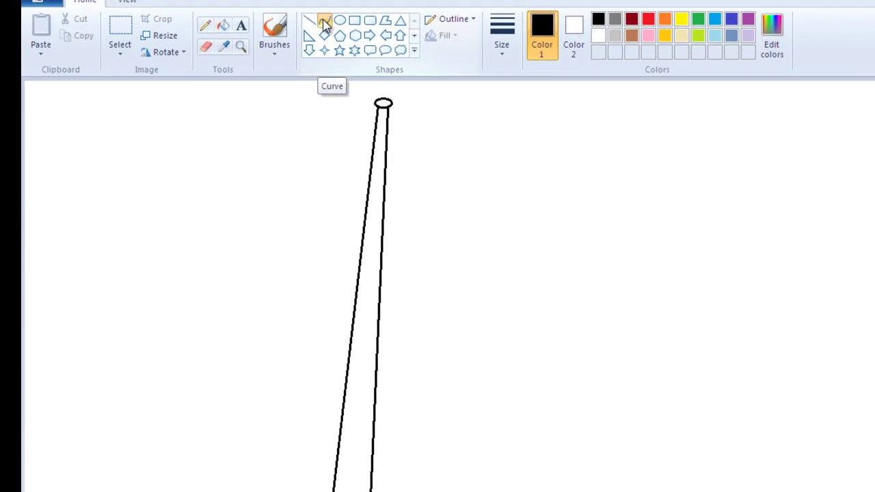
drag(401, 120, 395, 286)
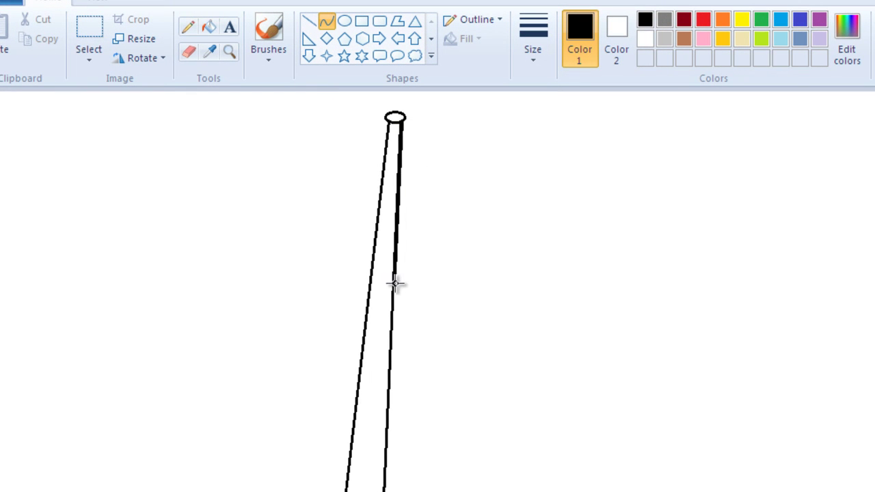
drag(396, 214, 415, 231)
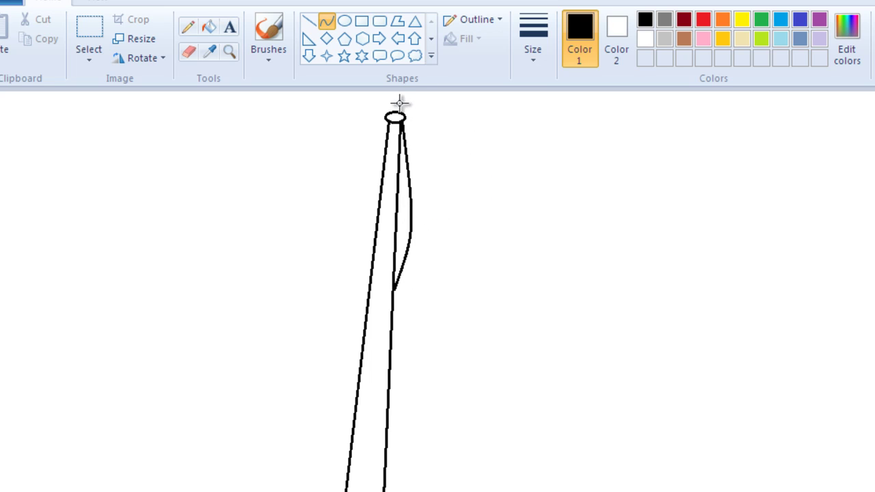
Sketch the waving flag freehand with four wavy lines running down to the right from the pole and a closing outer edge.
click(187, 29)
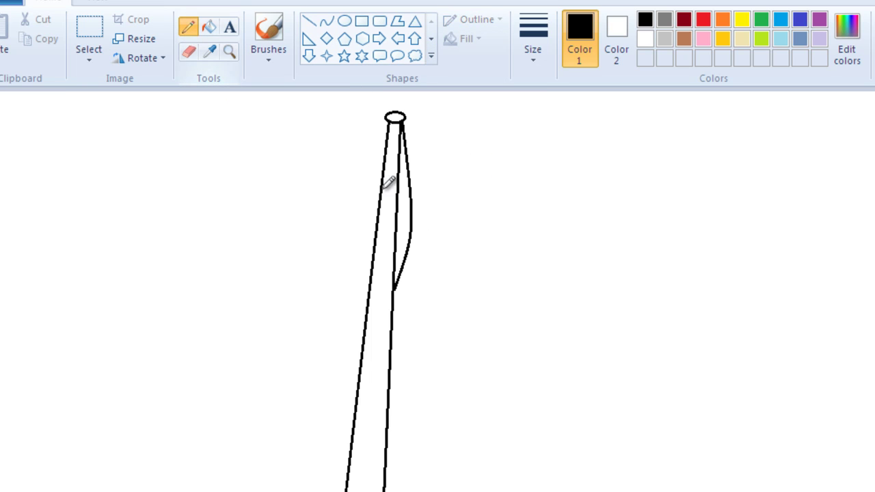
mouse_move(405, 123)
mouse_down()
mouse_move(486, 212)
mouse_move(559, 249)
mouse_up()
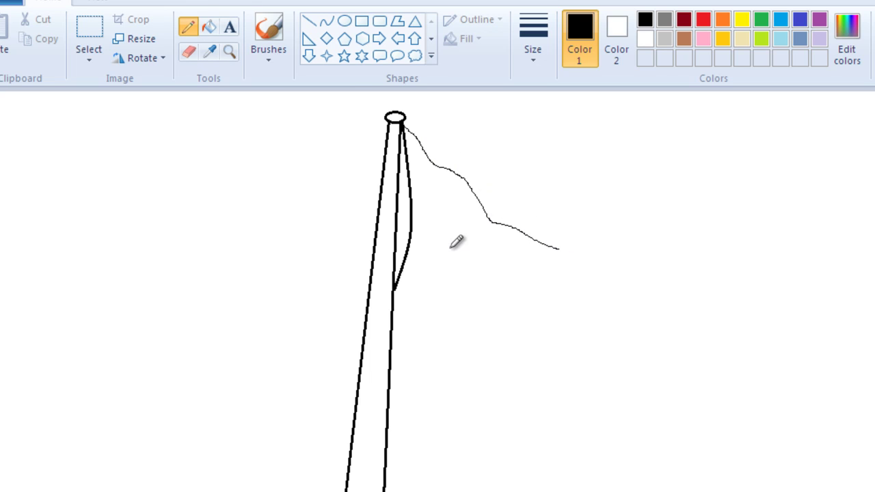
mouse_move(412, 219)
mouse_down()
mouse_move(466, 250)
mouse_move(491, 253)
mouse_move(511, 274)
mouse_move(533, 278)
mouse_move(560, 323)
mouse_up()
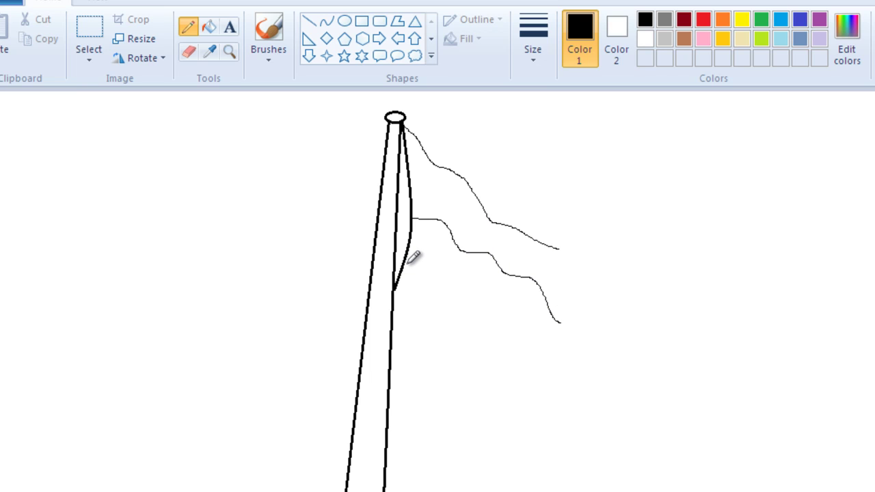
mouse_move(408, 261)
mouse_down()
mouse_move(450, 280)
mouse_move(491, 319)
mouse_move(518, 323)
mouse_move(536, 355)
mouse_move(570, 380)
mouse_up()
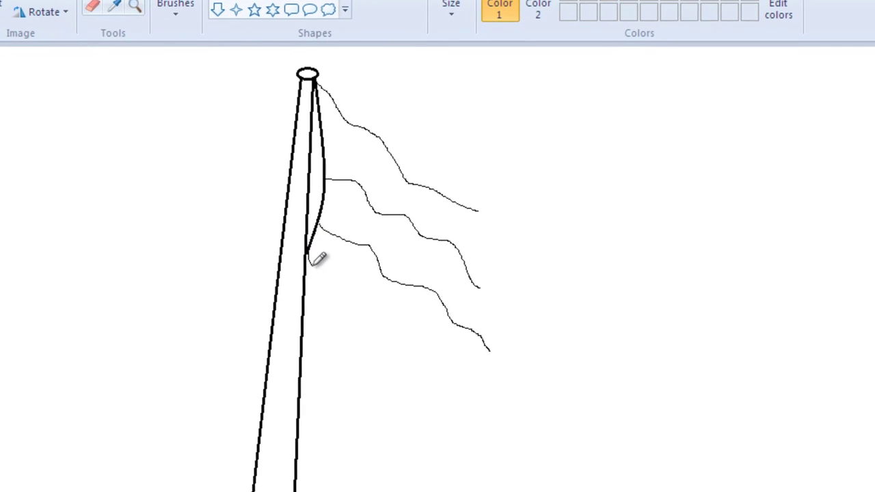
mouse_move(384, 322)
mouse_down()
mouse_move(445, 365)
mouse_move(493, 426)
mouse_move(466, 206)
mouse_up()
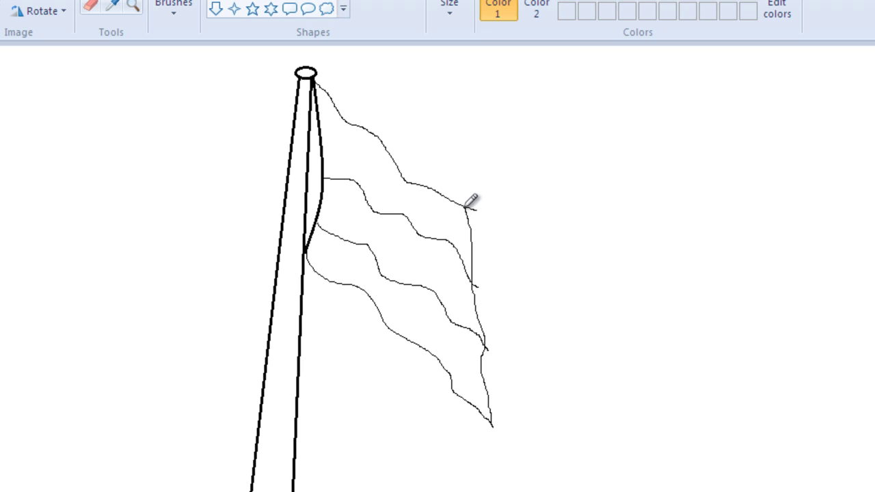
Erase the ends of the wavy lines that stick out past the flag's outer edge.
click(132, 6)
click(417, 247)
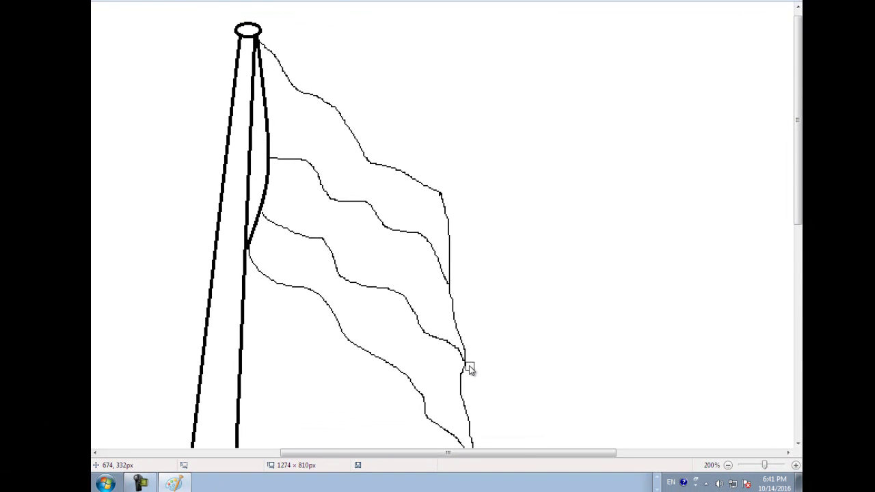
scroll(494, 363, down, 3)
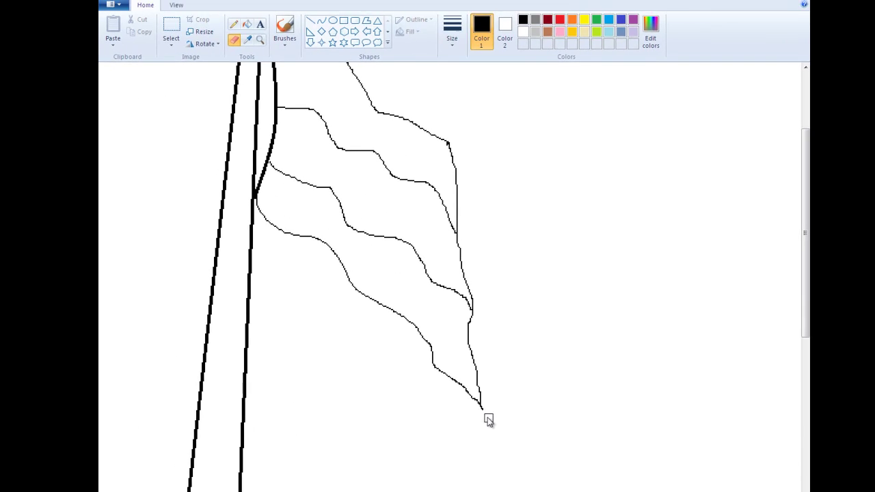
scroll(478, 418, up, 3)
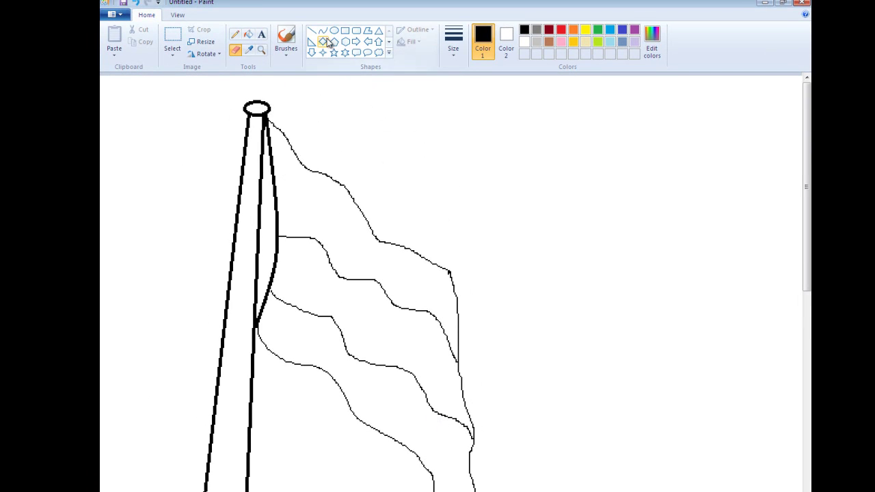
Draw an upright ellipse in the middle band of the flag with the thinnest line size.
click(333, 31)
drag(347, 302, 399, 359)
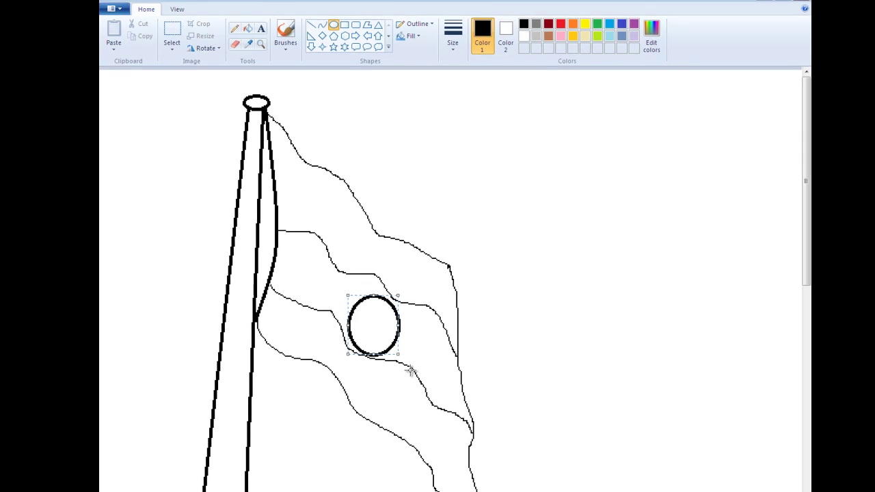
key(ctrl+z)
click(453, 54)
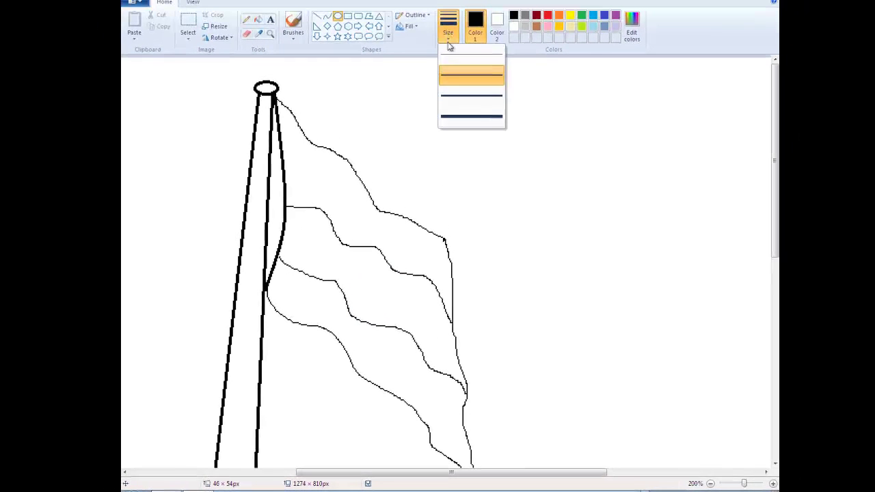
click(350, 257)
drag(350, 257, 397, 323)
Draw vertical, horizontal and diagonal straight lines through the ellipse's centre as evenly spread wheel spokes.
click(313, 78)
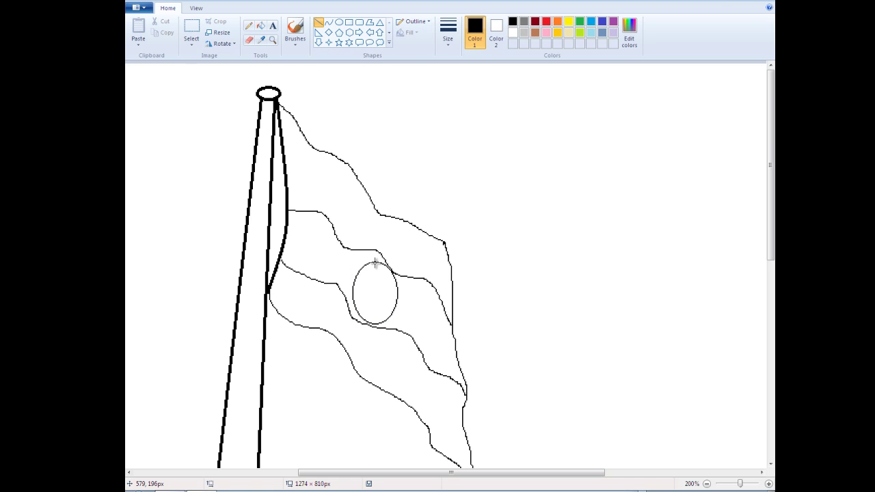
drag(373, 263, 374, 328)
drag(353, 293, 393, 294)
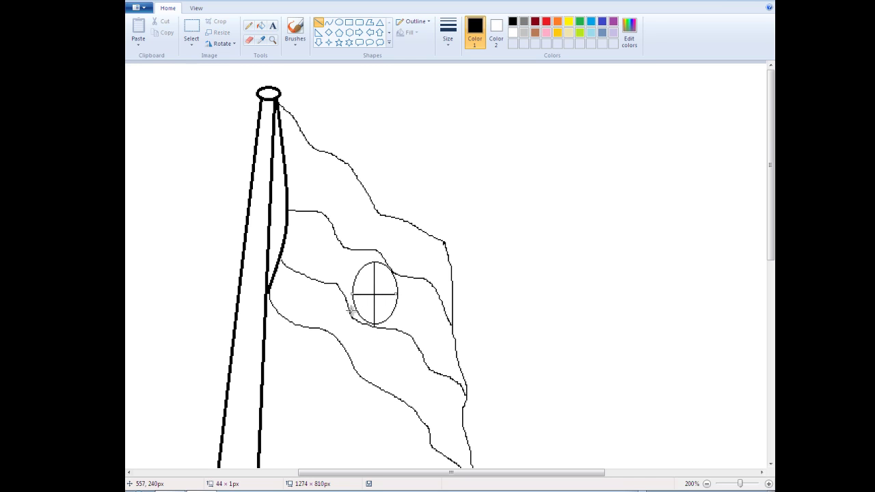
mouse_move(357, 320)
mouse_down()
mouse_move(389, 272)
mouse_move(367, 283)
mouse_move(391, 317)
mouse_up()
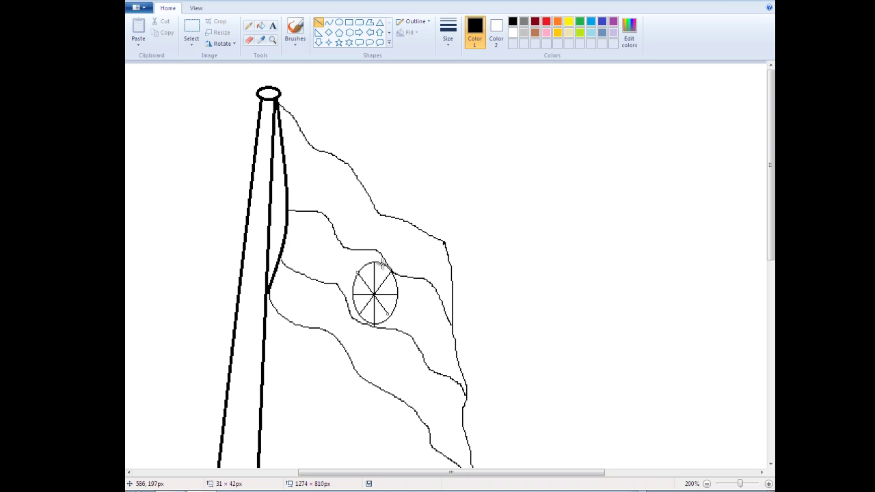
drag(385, 265, 365, 316)
drag(365, 266, 383, 323)
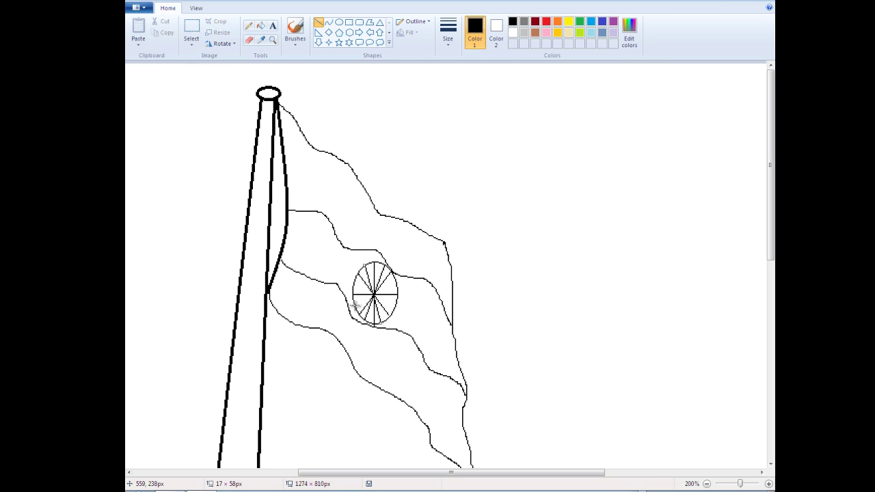
mouse_move(355, 305)
mouse_down()
mouse_move(401, 279)
mouse_move(356, 283)
mouse_move(388, 301)
mouse_up()
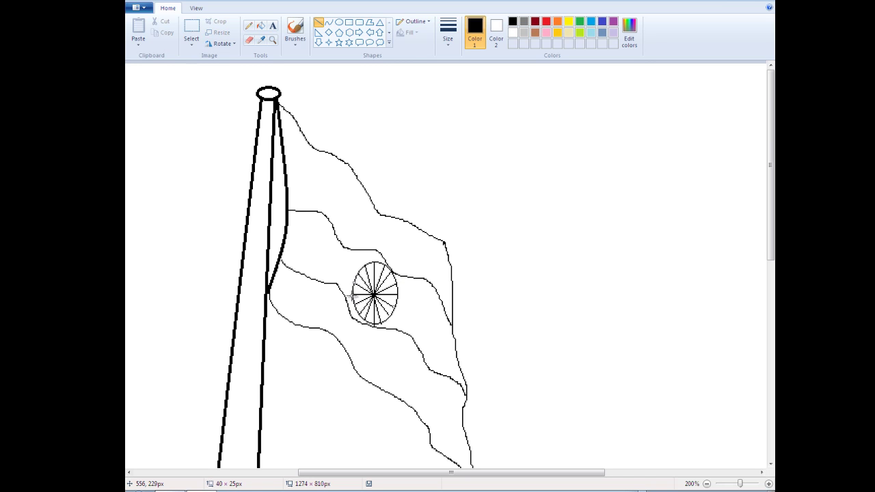
Examine the spoked wheel at higher magnification and return to the whole drawing at 100% zoom.
click(271, 43)
click(341, 231)
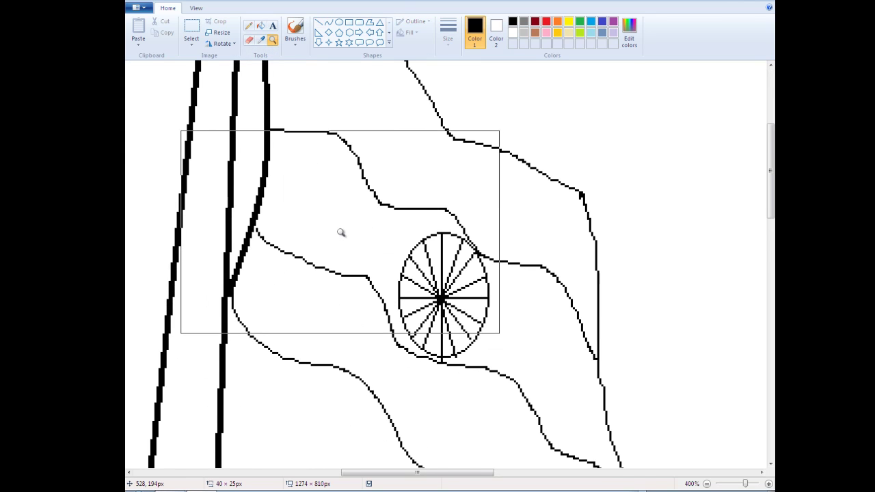
click(341, 232)
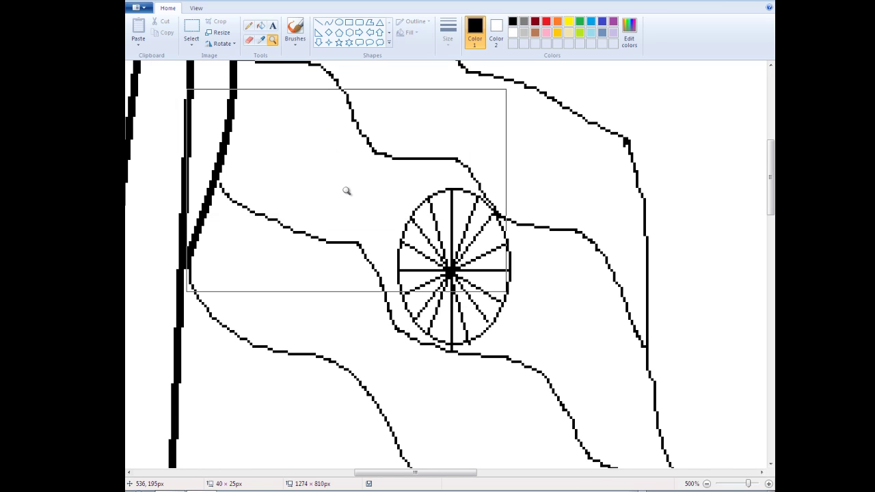
right_click(318, 119)
right_click(266, 134)
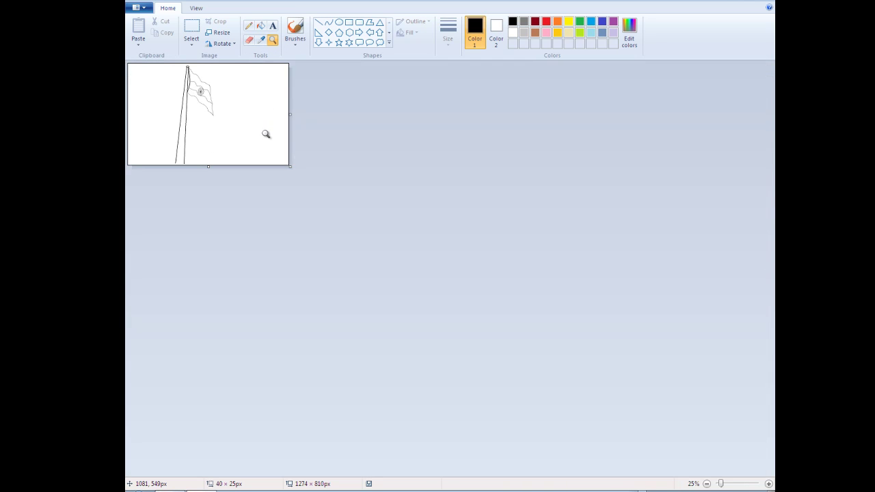
click(266, 134)
click(267, 136)
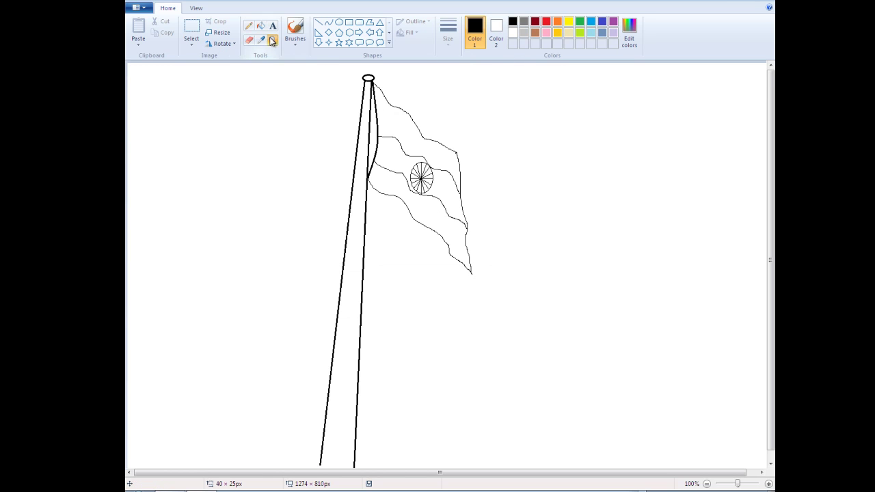
Draw a wavy ground line freehand across the full canvas width, crossing the lower end of the pole, with a thicker pencil.
click(318, 22)
scroll(359, 339, down, 1)
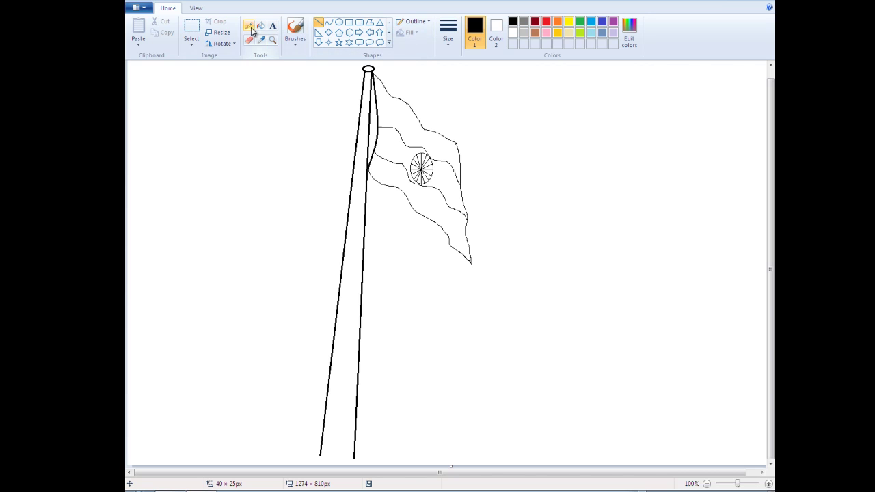
click(328, 21)
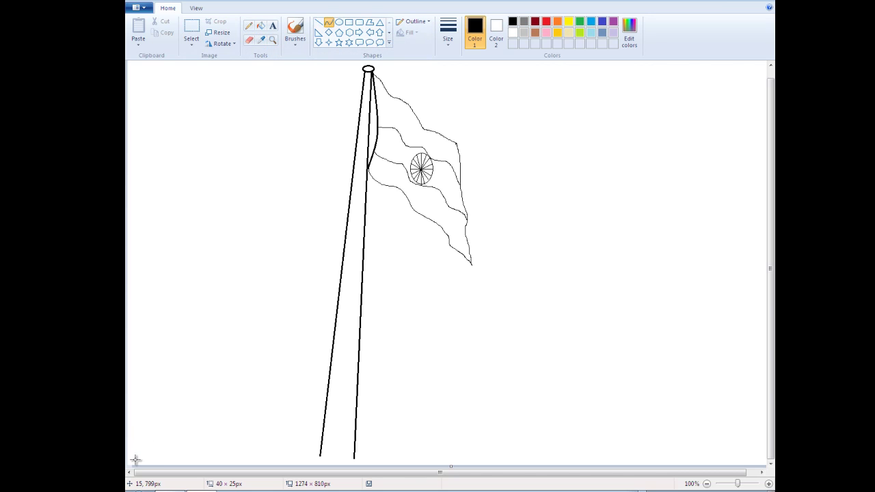
click(249, 26)
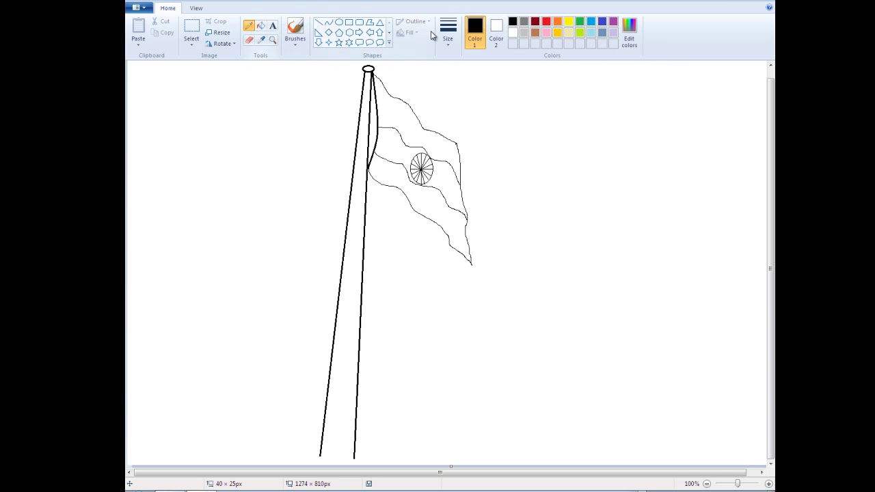
click(446, 28)
click(450, 81)
mouse_move(131, 455)
mouse_down()
mouse_move(170, 437)
mouse_move(256, 439)
mouse_move(295, 426)
mouse_move(379, 434)
mouse_move(491, 419)
mouse_move(632, 437)
mouse_move(725, 402)
mouse_move(768, 410)
mouse_up()
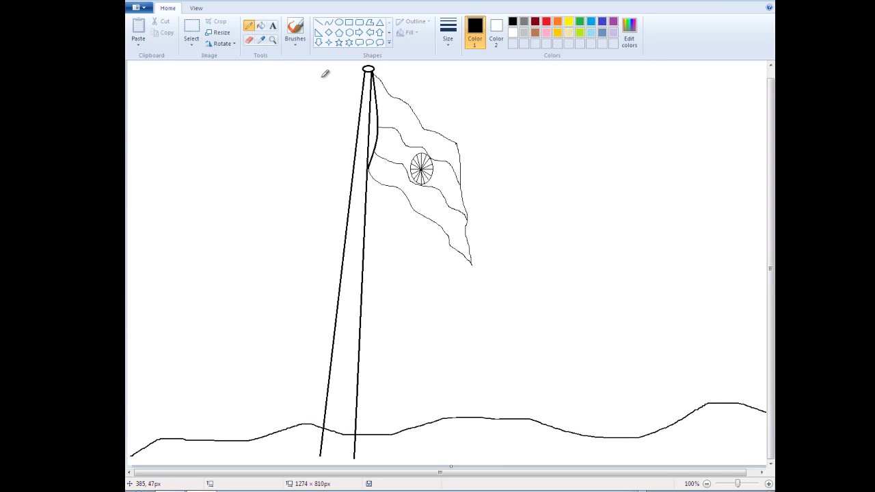
Erase the ends of both flagpole edges that extend below the wavy ground line.
click(249, 41)
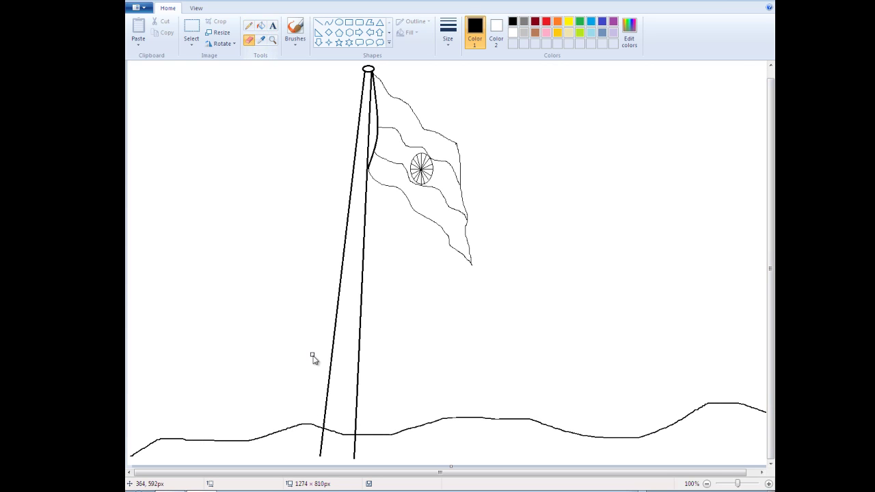
drag(316, 464, 323, 448)
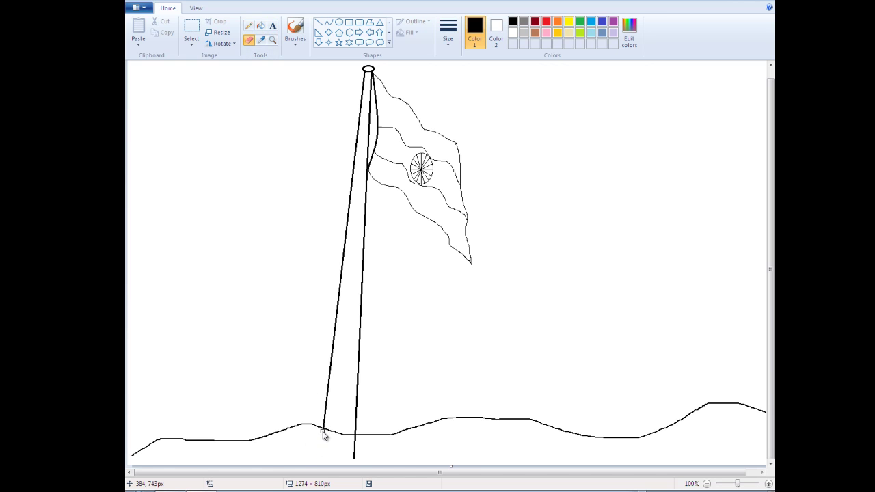
drag(354, 459, 356, 445)
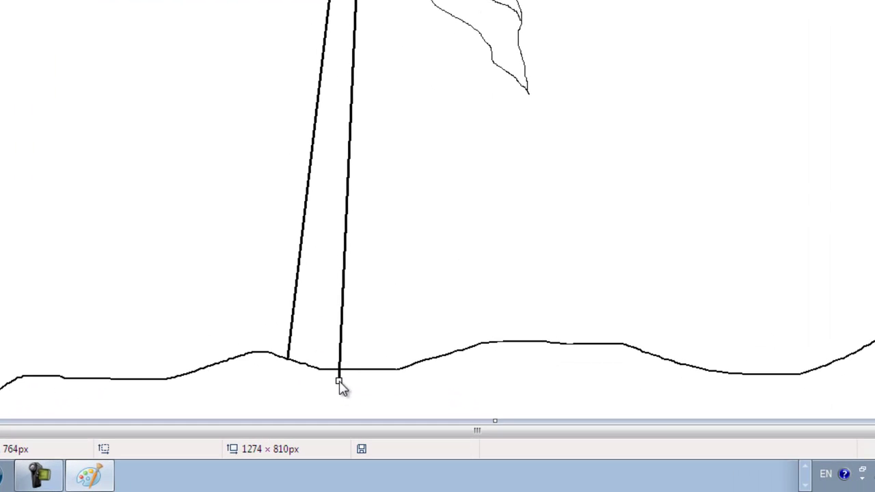
drag(339, 381, 340, 374)
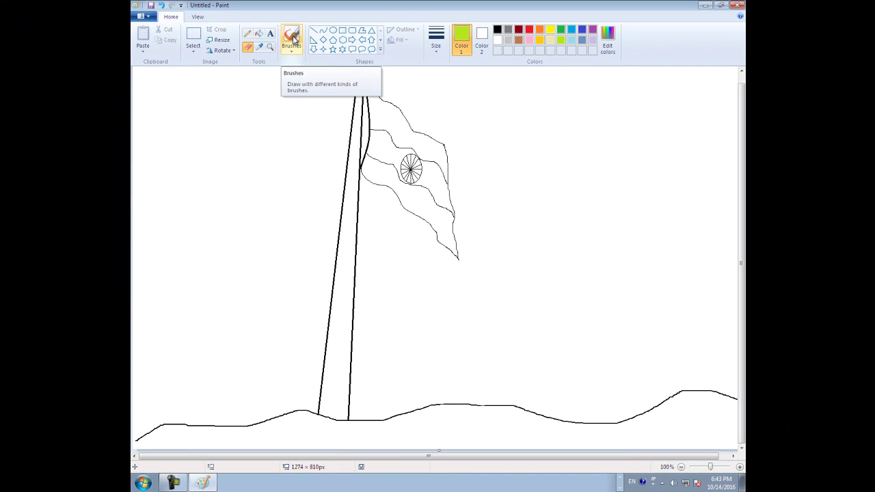
Scribble lime strokes with a textured brush across the ground area below the hill line as grass.
click(294, 38)
click(294, 47)
click(348, 66)
drag(213, 440, 711, 441)
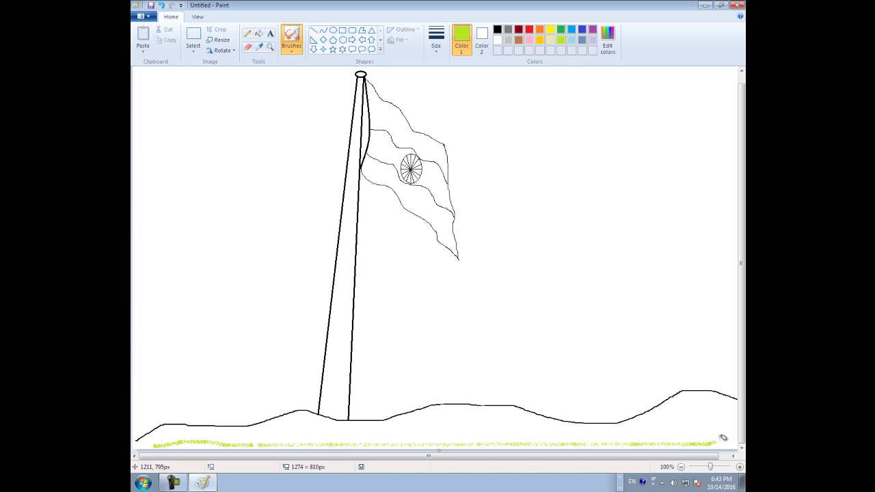
mouse_move(732, 407)
mouse_down()
mouse_move(694, 418)
mouse_move(500, 441)
mouse_move(343, 428)
mouse_move(158, 436)
mouse_move(228, 438)
mouse_up()
mouse_move(284, 425)
mouse_down()
mouse_move(392, 423)
mouse_move(501, 434)
mouse_move(548, 428)
mouse_move(458, 415)
mouse_move(645, 421)
mouse_move(699, 397)
mouse_move(720, 408)
mouse_move(638, 431)
mouse_up()
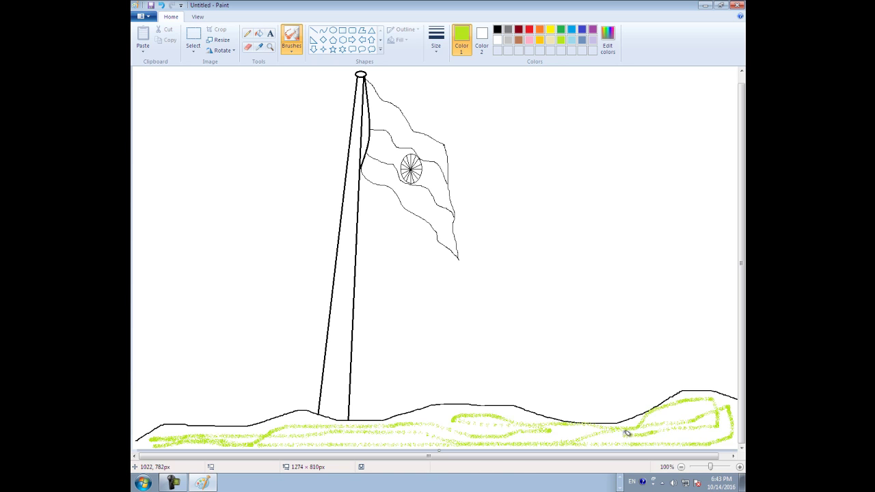
drag(150, 441, 209, 445)
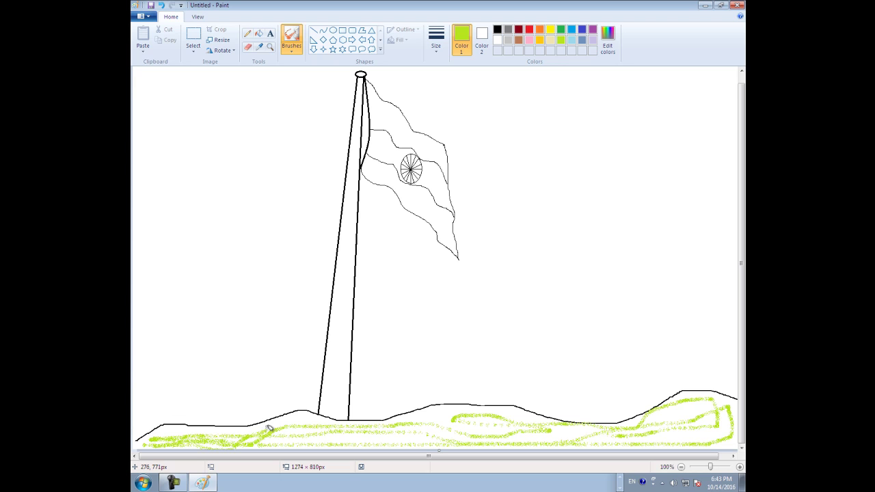
drag(304, 414, 423, 425)
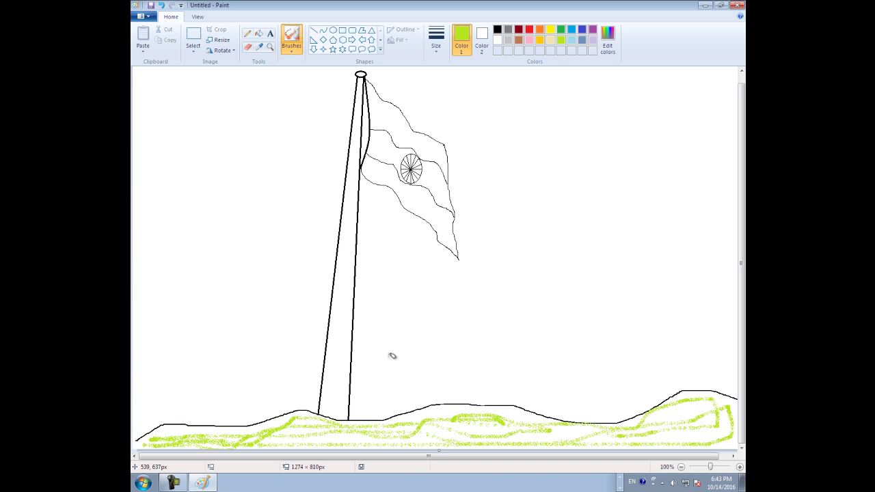
Draw two thin gray curved lines as ropes from the flagpole's top down along the pole, ending just beyond its flag-side edge.
click(322, 30)
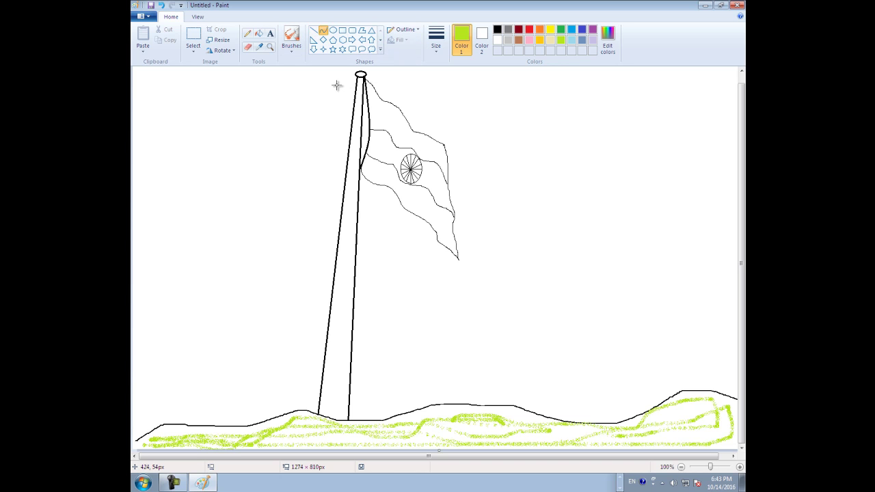
drag(365, 81, 333, 333)
key(Escape)
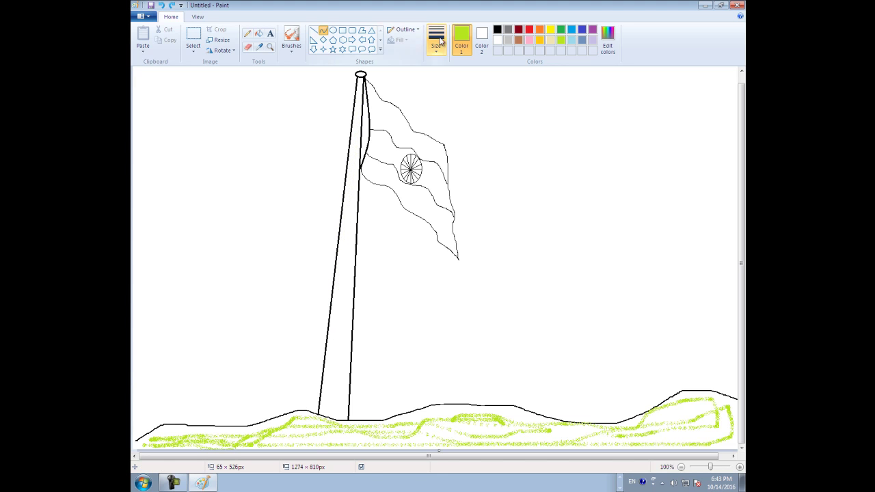
click(497, 30)
click(507, 30)
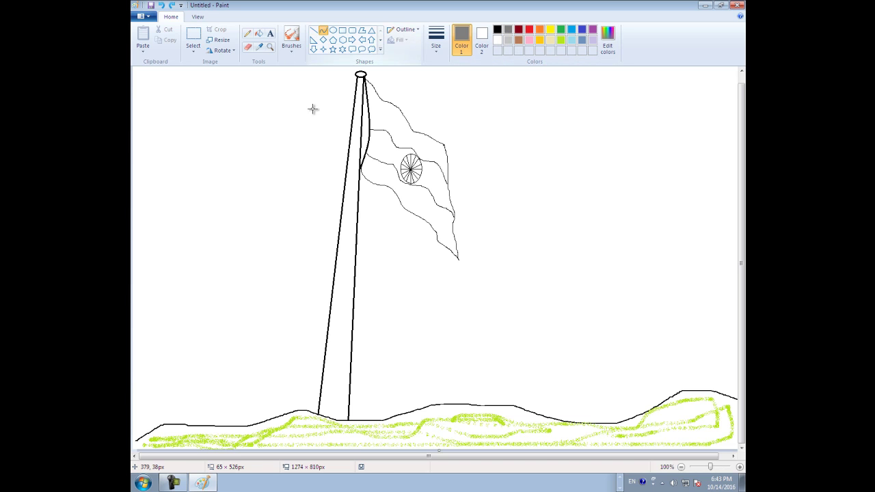
drag(364, 81, 364, 391)
drag(363, 357, 337, 300)
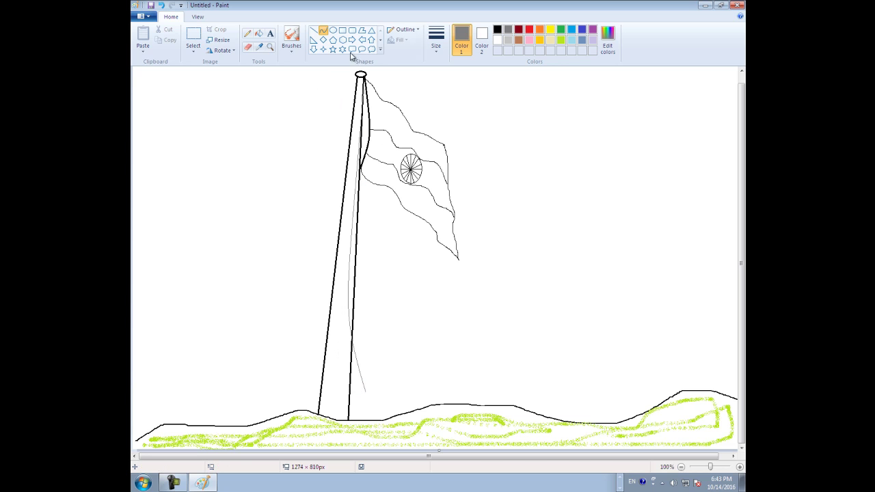
drag(363, 80, 367, 388)
drag(367, 287, 339, 317)
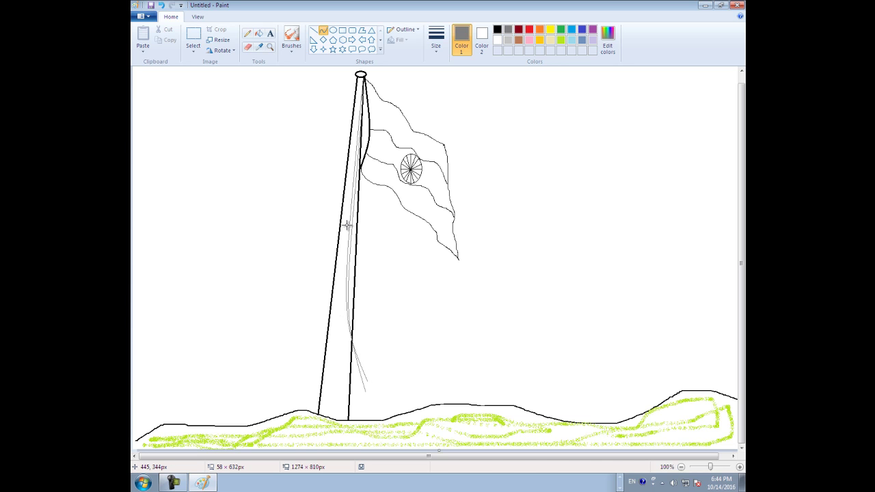
drag(351, 240, 340, 253)
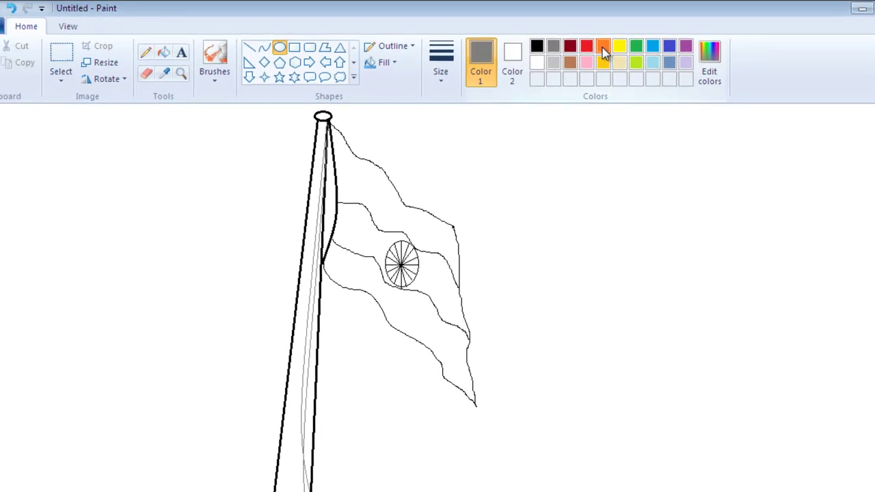
Fill the flag's top band with orange.
click(607, 49)
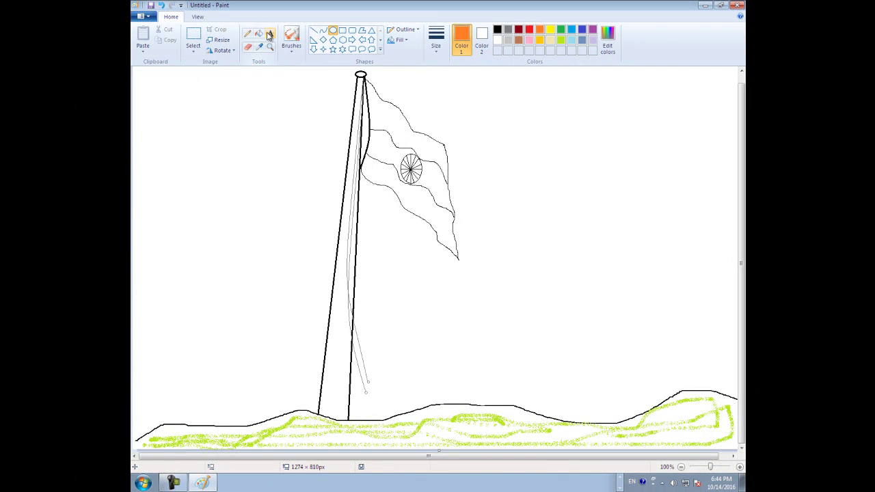
click(258, 36)
click(403, 123)
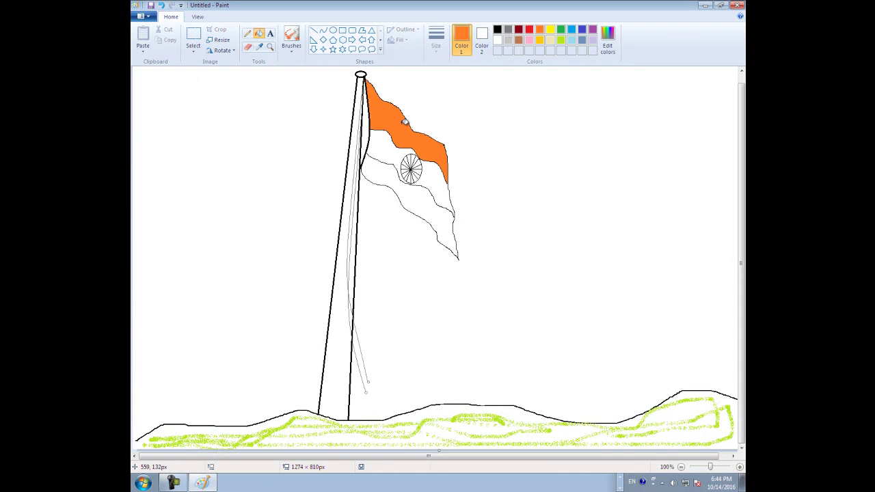
click(560, 32)
click(438, 209)
key(ctrl+z)
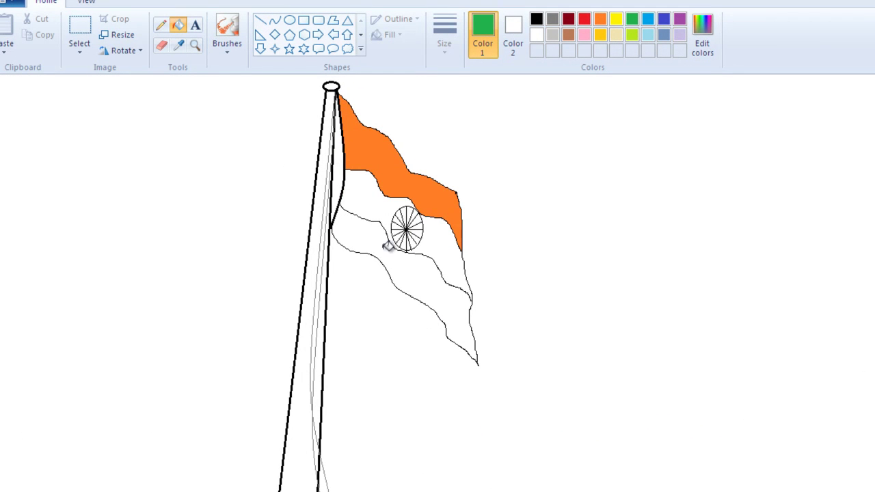
Close the small gap where the flag's lower band line meets the pole-side edge, using the black pencil.
click(198, 47)
click(478, 321)
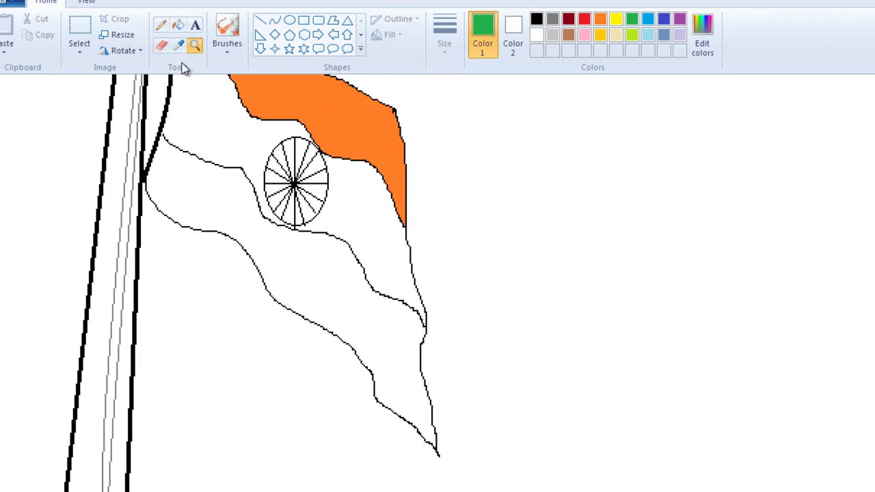
click(161, 25)
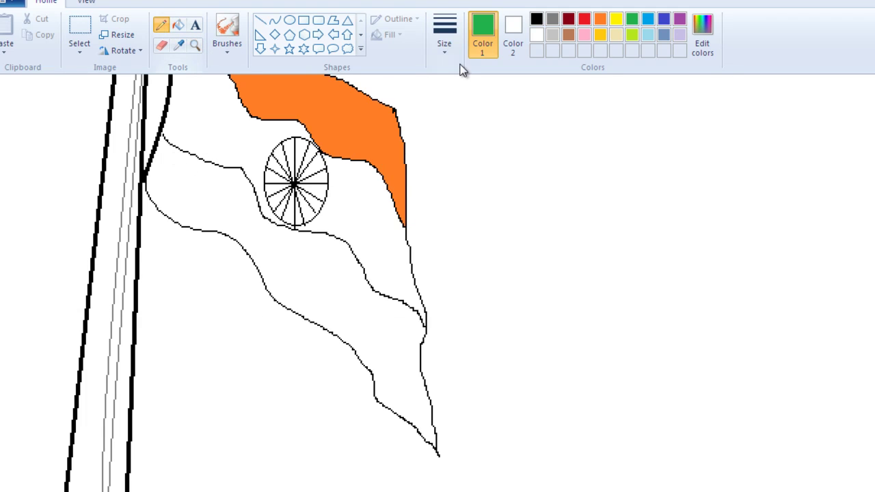
click(536, 19)
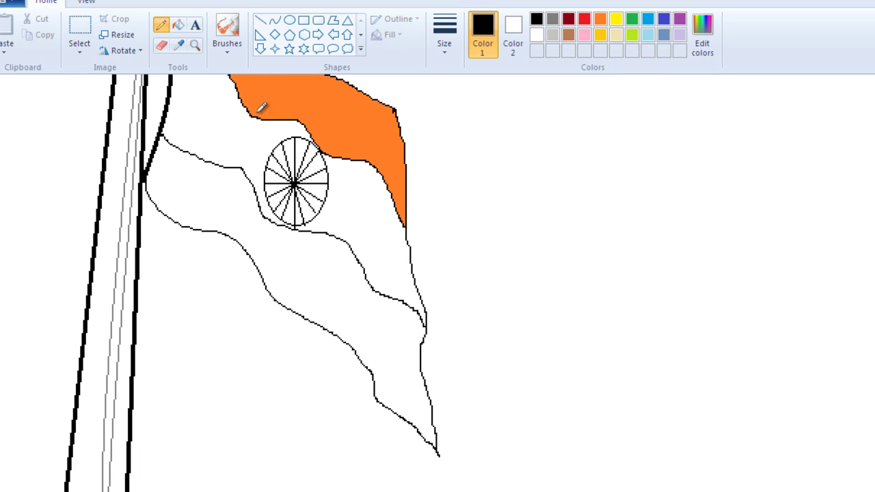
Fill the flag's bottom band with lime and recolour it with green.
click(178, 25)
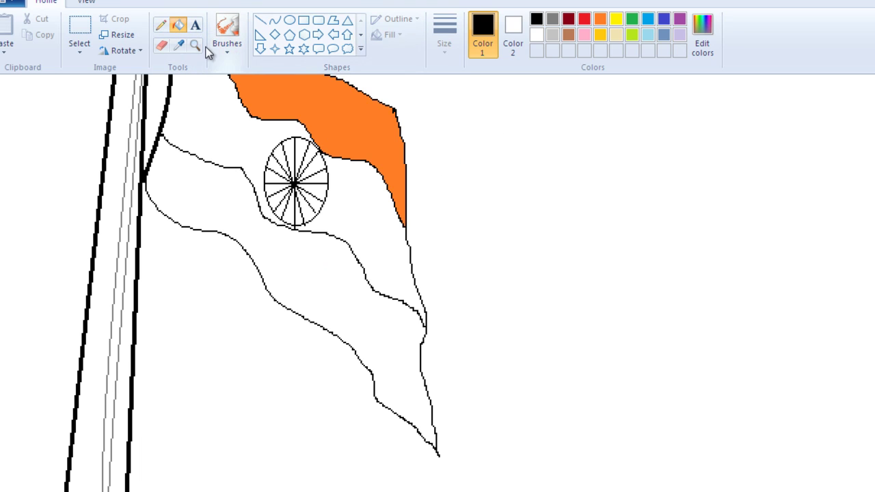
scroll(311, 307, down, 1)
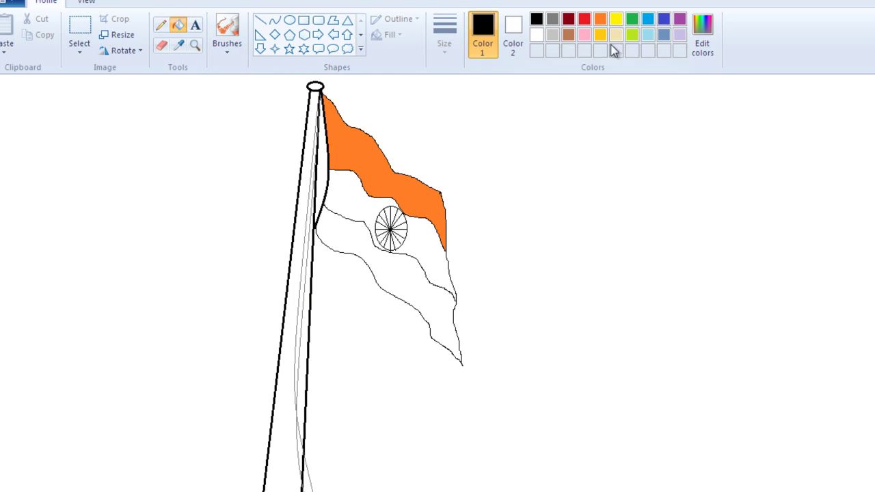
click(631, 35)
click(412, 280)
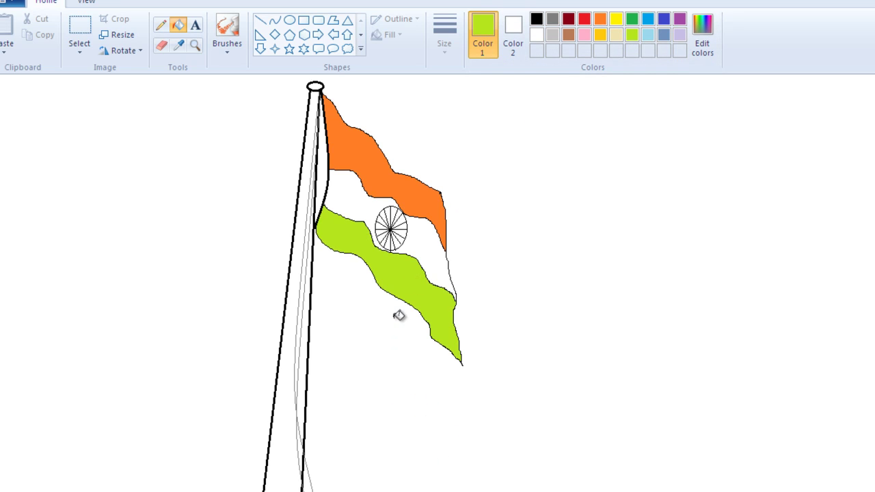
click(631, 19)
click(418, 289)
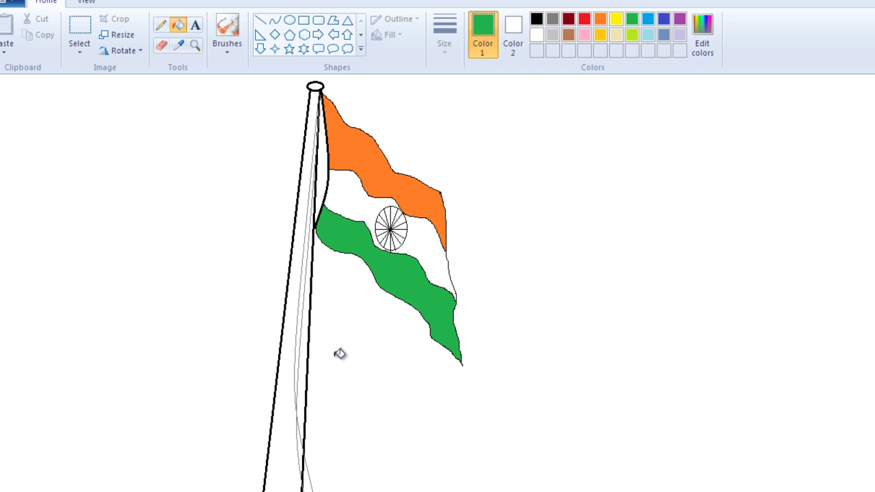
Scatter small turquoise dots and short marks with a textured brush in the empty area below the flag.
click(649, 24)
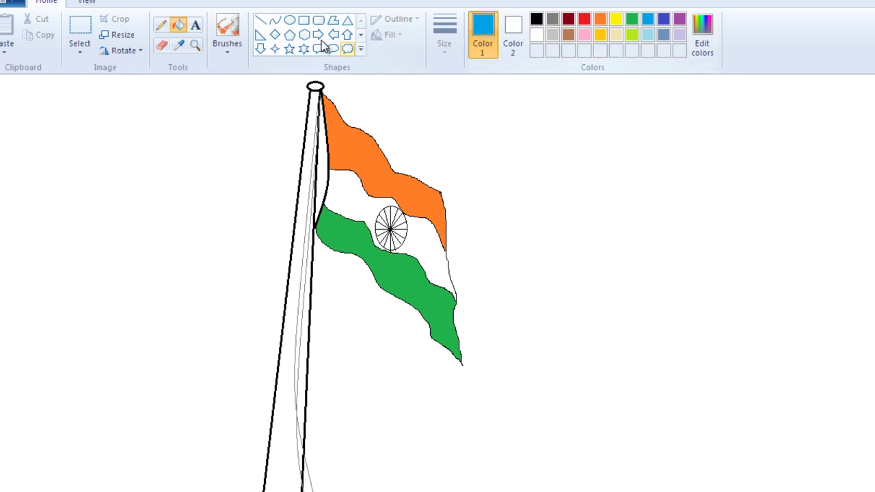
click(230, 38)
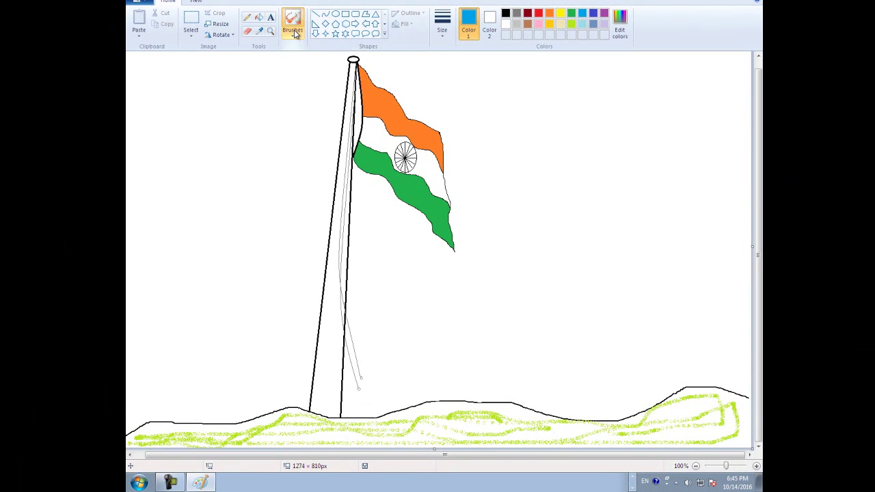
click(297, 33)
click(353, 52)
click(414, 315)
click(389, 287)
click(382, 243)
click(374, 207)
click(398, 242)
drag(440, 373, 451, 380)
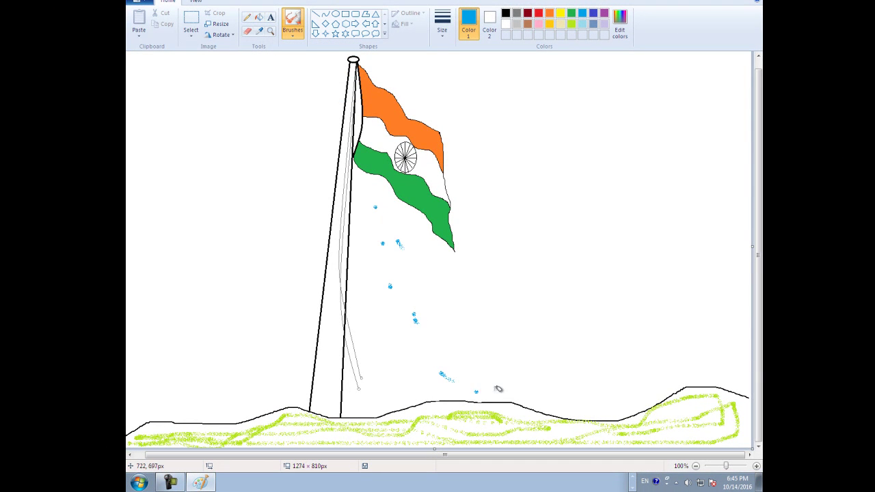
click(380, 360)
Add scattered green marks and brown dots among the turquoise ones below the flag.
click(571, 14)
drag(426, 343, 442, 343)
drag(488, 342, 499, 343)
click(526, 23)
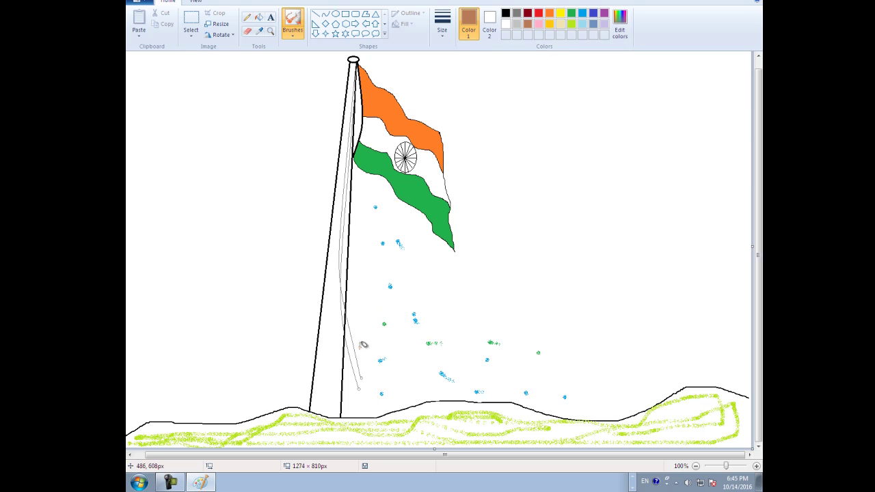
click(401, 248)
click(383, 208)
Add scattered pale yellow and red dots to the falling specks below the flag.
click(559, 23)
click(420, 260)
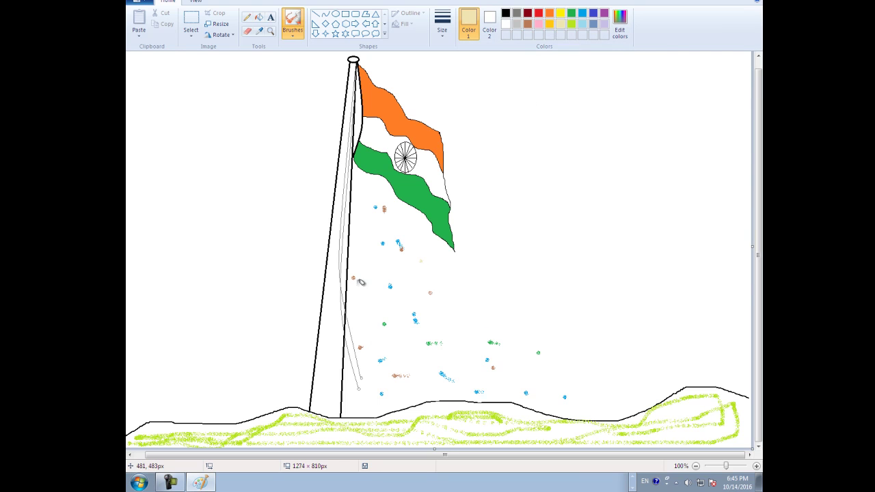
click(543, 13)
click(416, 325)
click(386, 283)
click(383, 243)
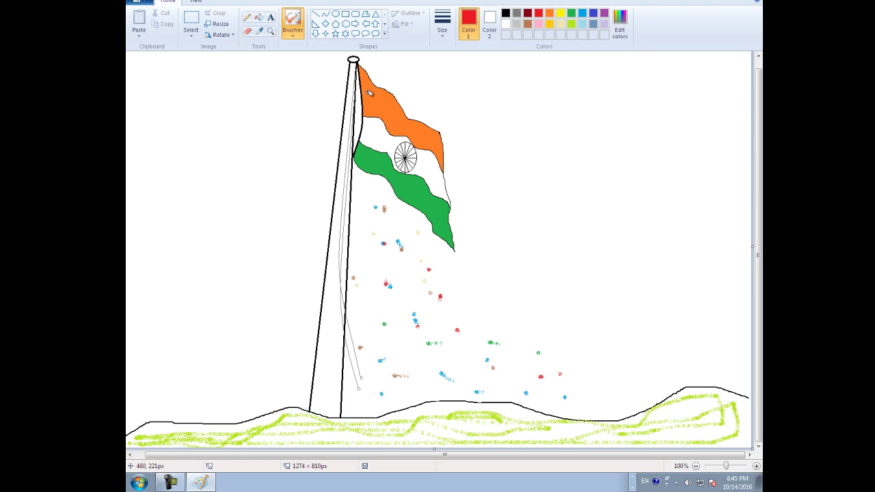
Fill the flagpole with brown, including the narrow areas between and beside the rope lines.
click(527, 24)
click(259, 21)
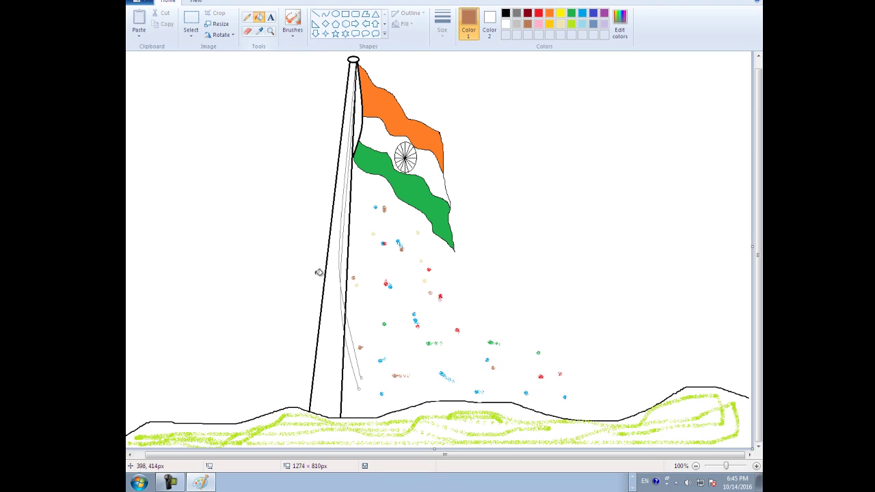
click(336, 333)
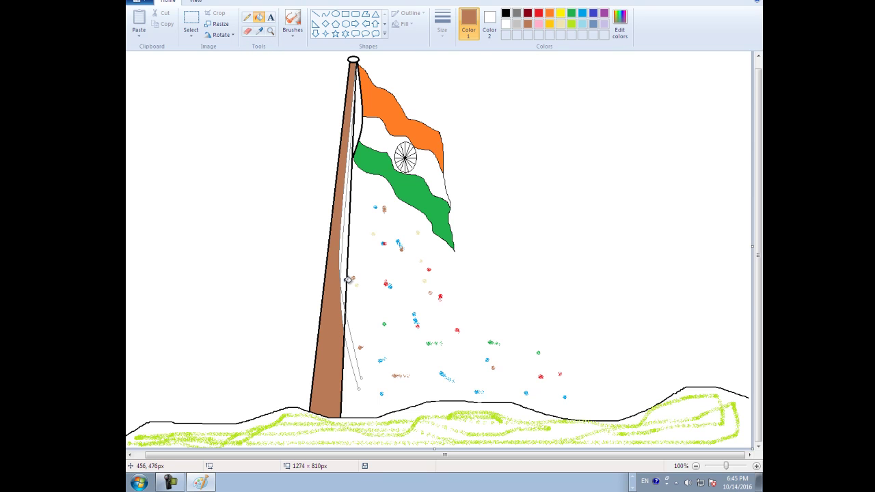
click(347, 280)
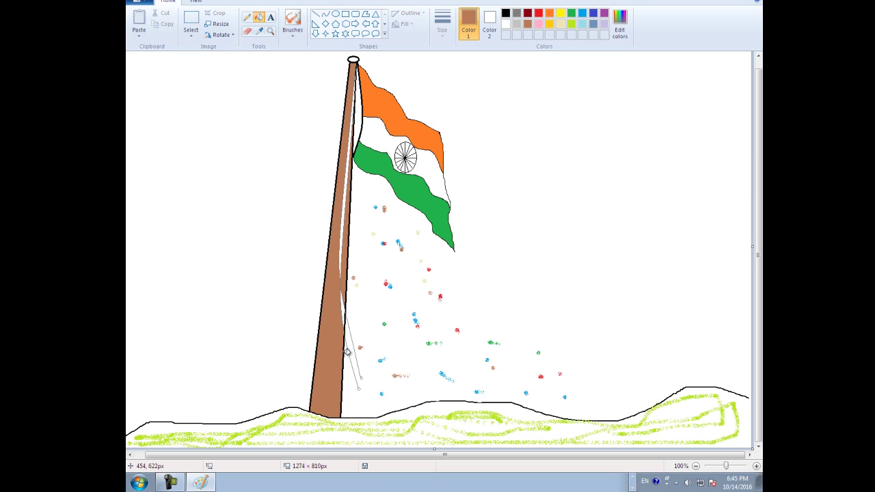
click(345, 311)
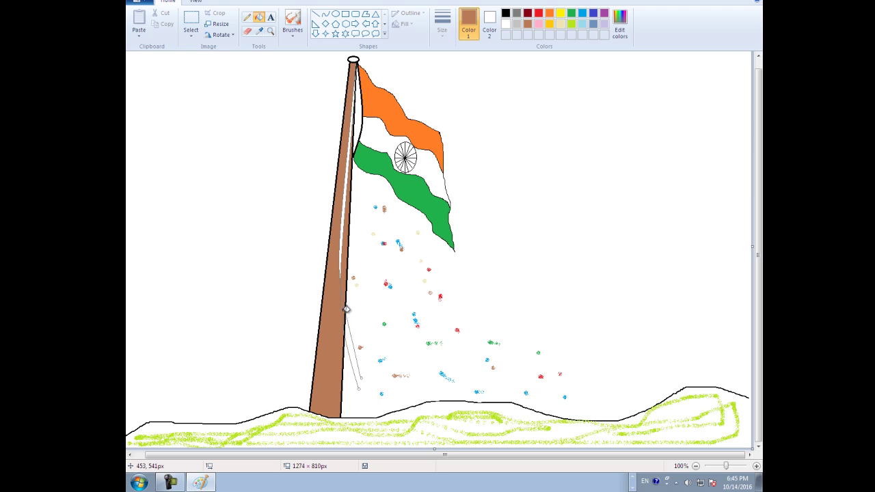
click(344, 231)
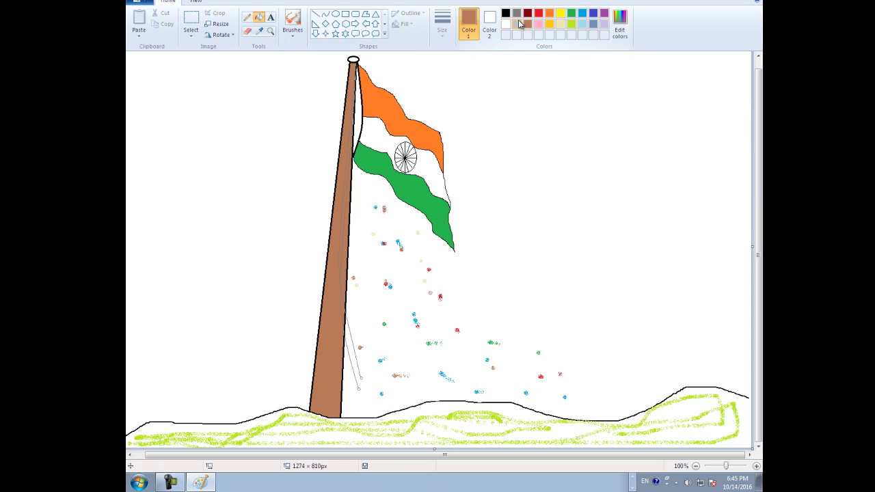
Fill the oval cap on top of the flagpole with brown.
click(353, 59)
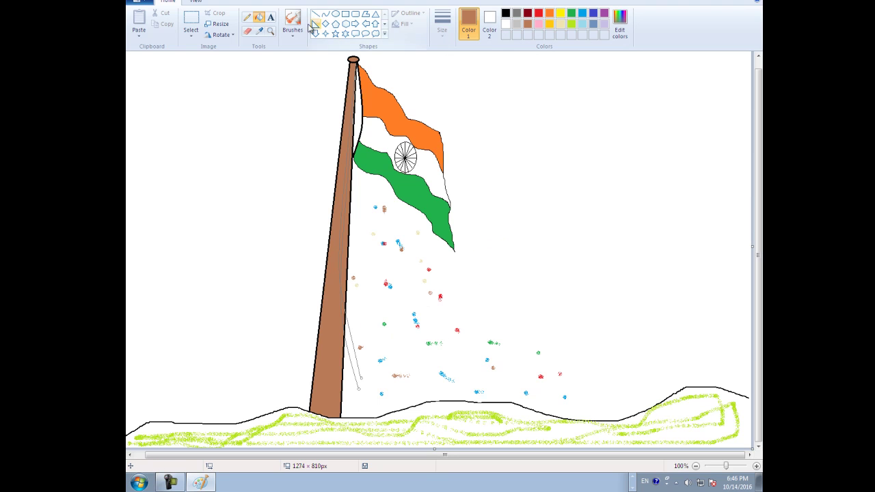
Add the bold Kruti Dev 100 text "जय हिन्द!!" in the empty sky beside the flag.
click(271, 17)
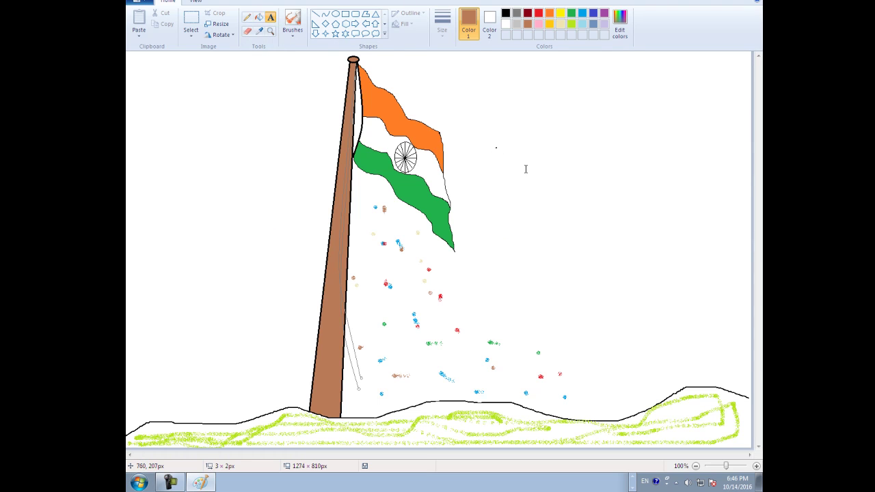
click(496, 147)
text(t)
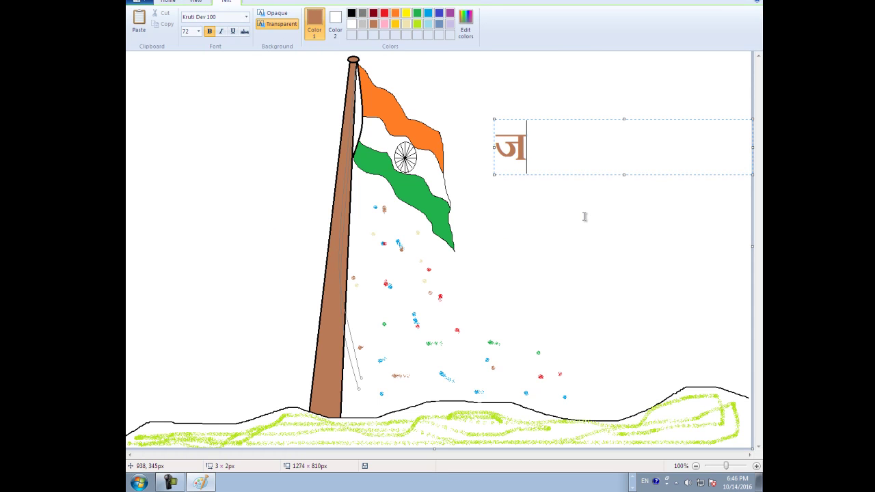
text(l)
key(BackSpace)
text(; fgU)
key(BackSpace)
text(UM)
key(BackSpace)
text(n)
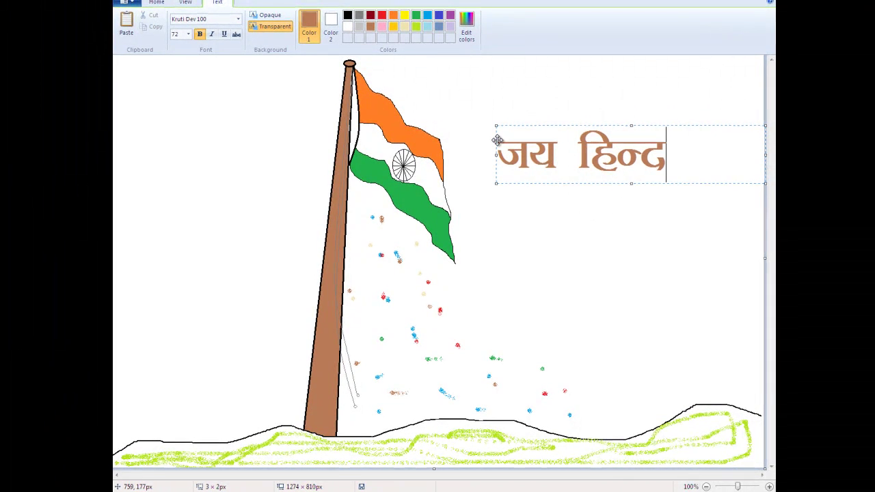
text(!!)
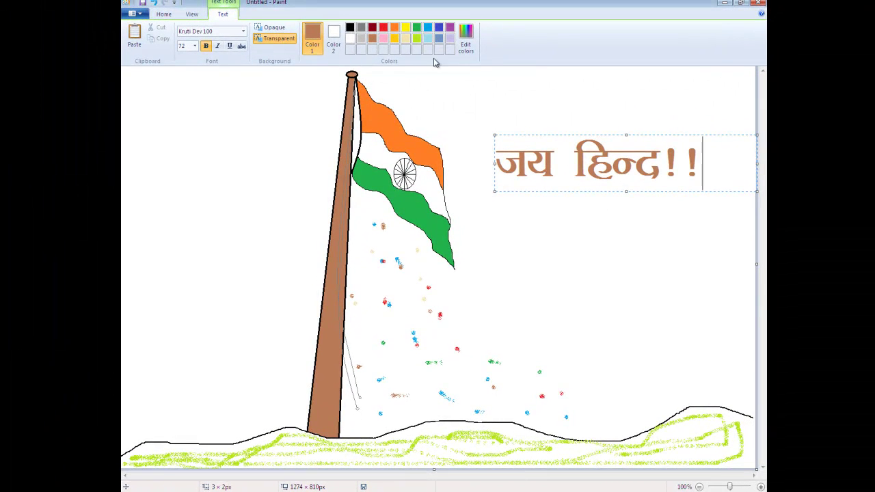
Set the whole "जय हिन्द!!" text to size 48 and light turquoise, and place it on the canvas.
click(195, 46)
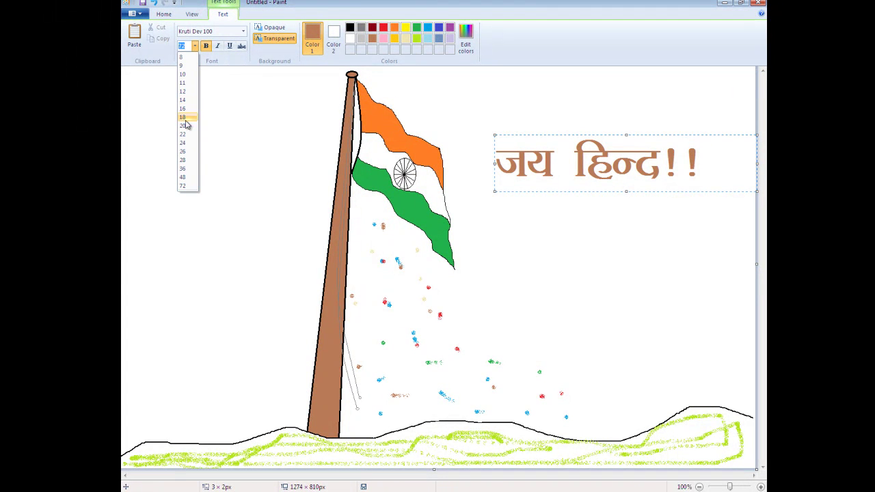
click(183, 185)
click(530, 155)
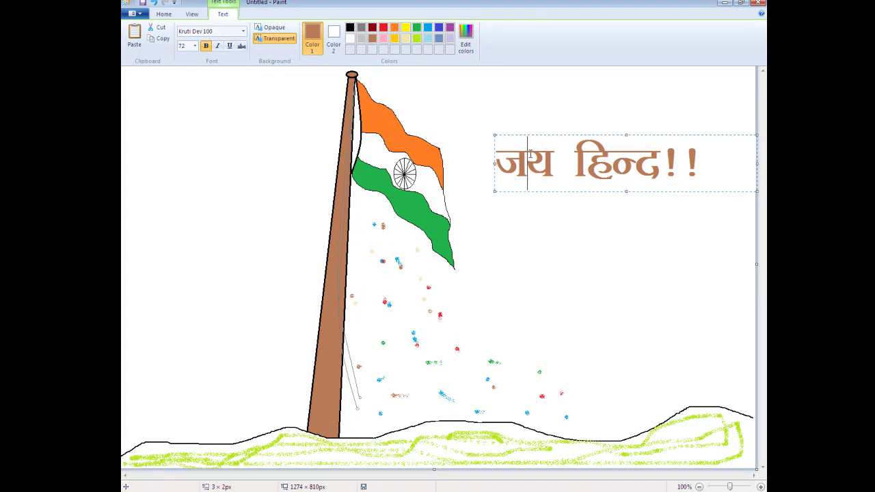
key(ctrl+a)
click(195, 46)
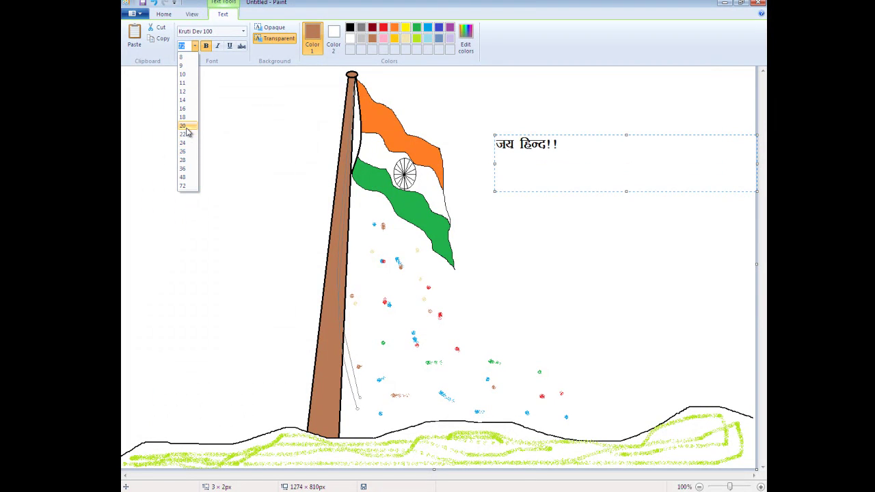
click(183, 178)
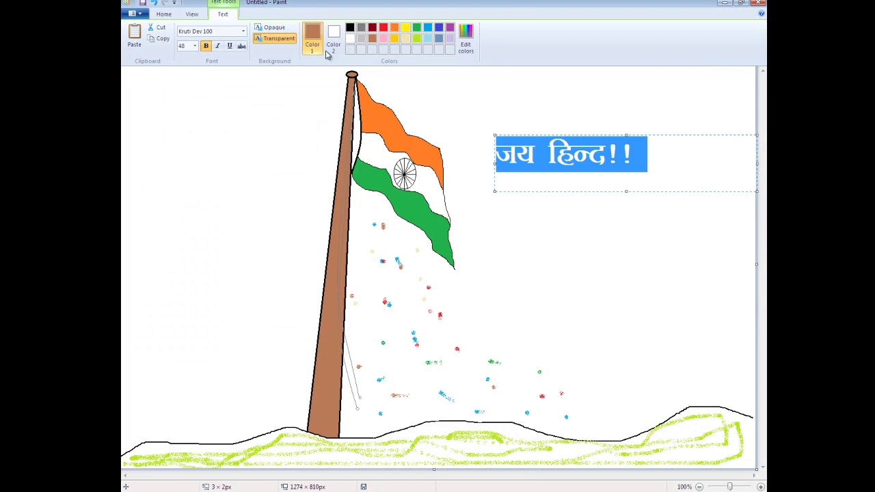
click(428, 38)
click(657, 157)
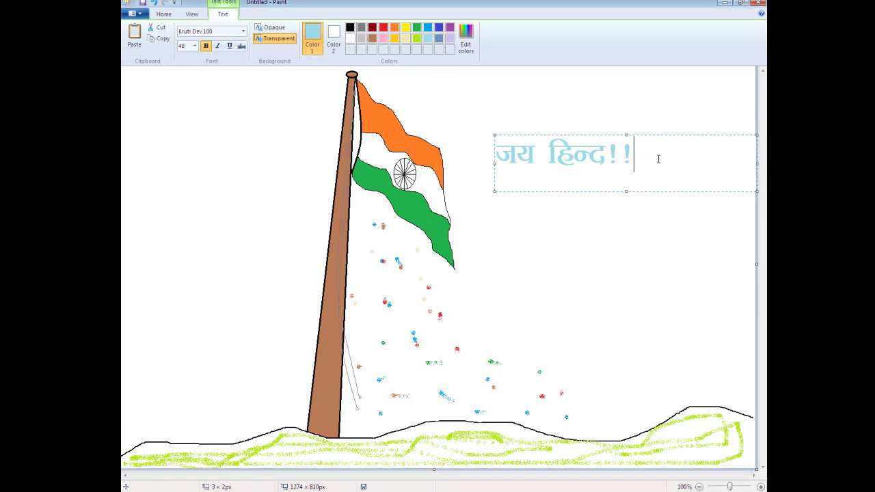
click(552, 258)
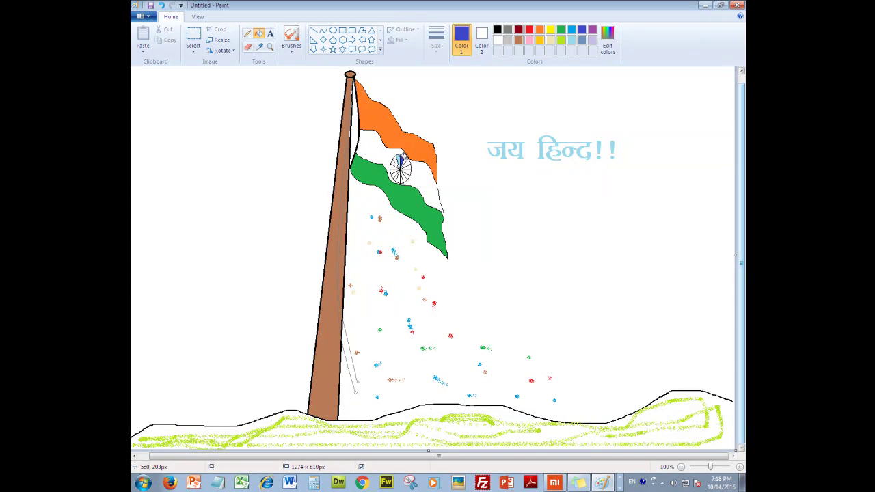
Fill the remaining white segments of the spoked wheel on the flag with indigo.
click(270, 46)
click(377, 179)
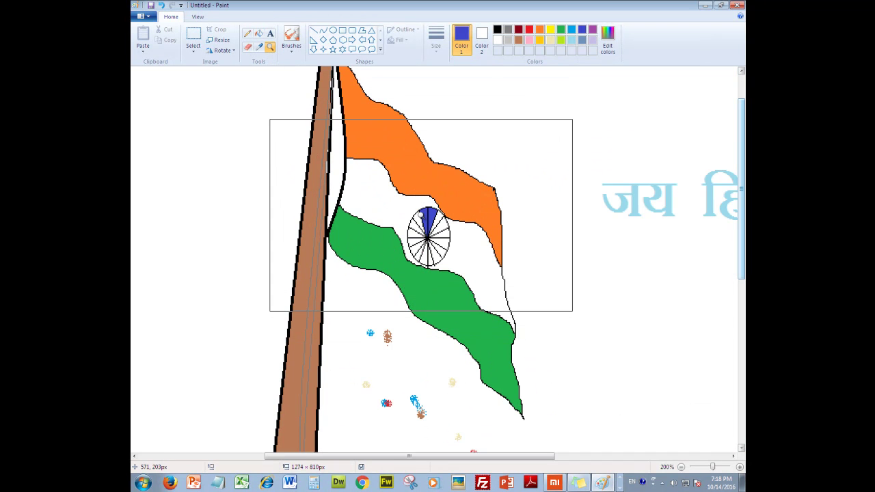
click(259, 33)
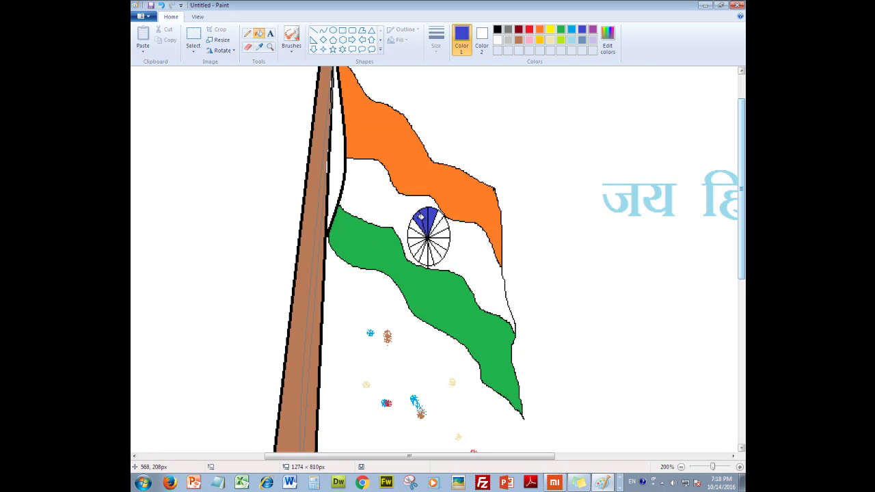
click(419, 244)
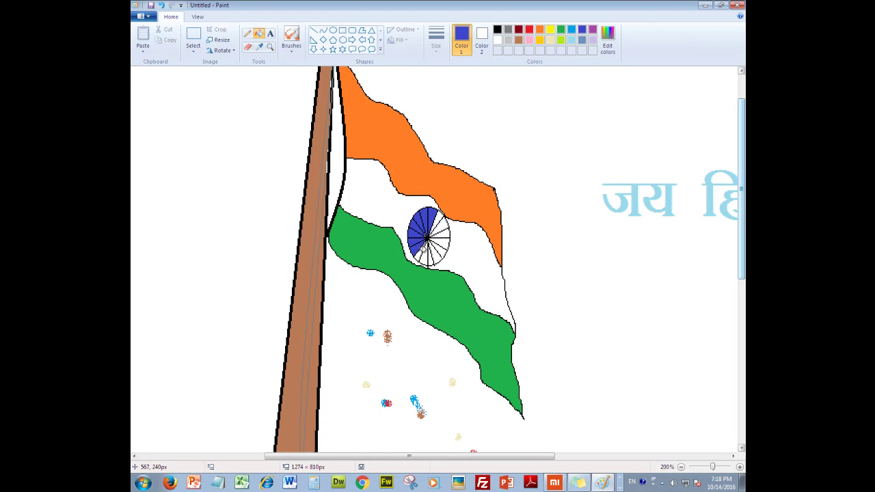
click(437, 251)
click(449, 241)
click(447, 232)
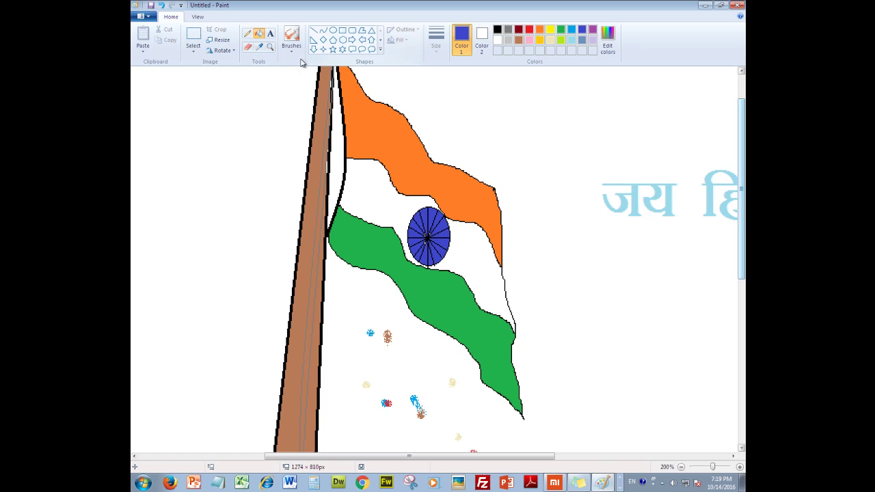
Examine the wheel and the lower part of the flag up close at 300%, and return to the 100% view.
click(271, 47)
click(407, 224)
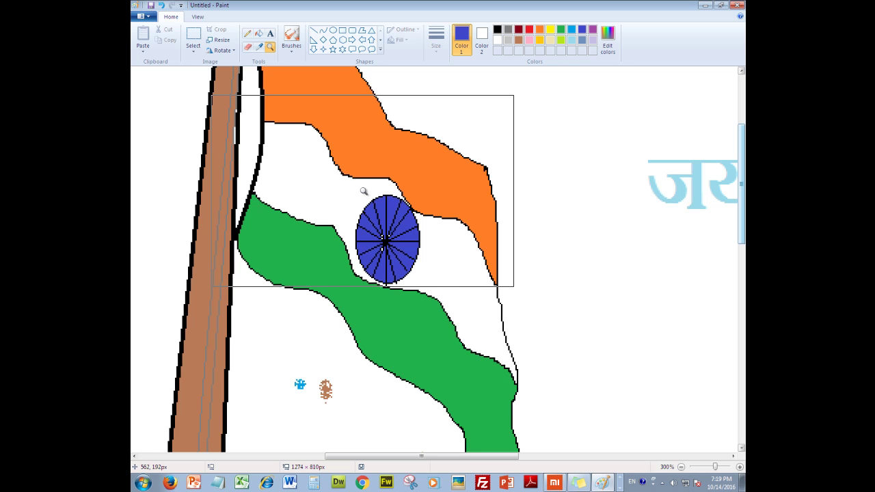
scroll(412, 146, down, 5)
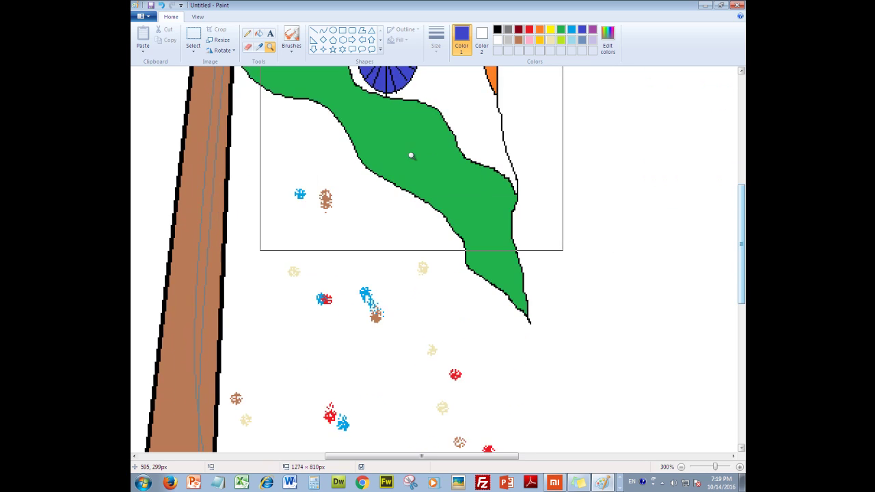
right_click(432, 196)
right_click(437, 195)
click(437, 195)
right_click(434, 194)
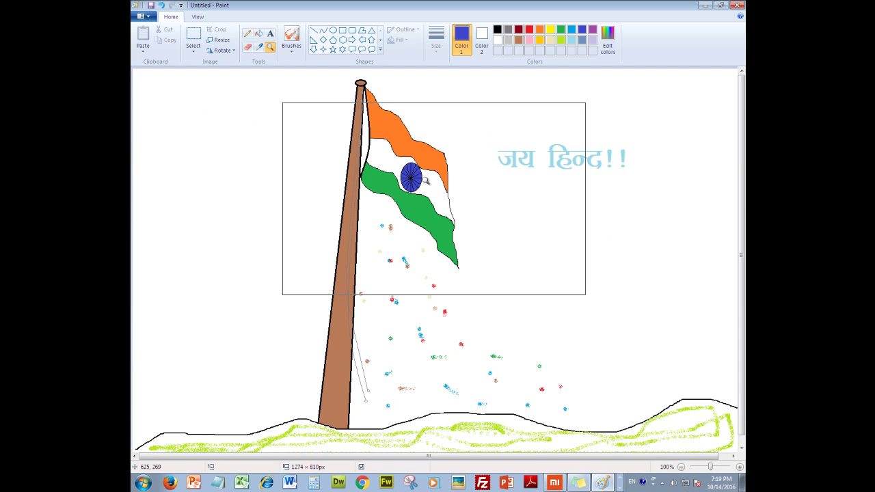
right_click(521, 323)
click(521, 317)
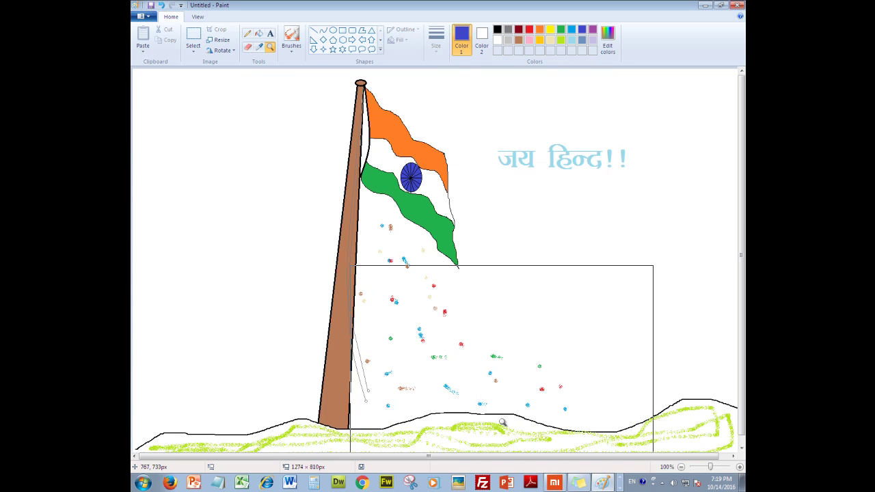
Switch back to the Fill with color tool.
click(259, 33)
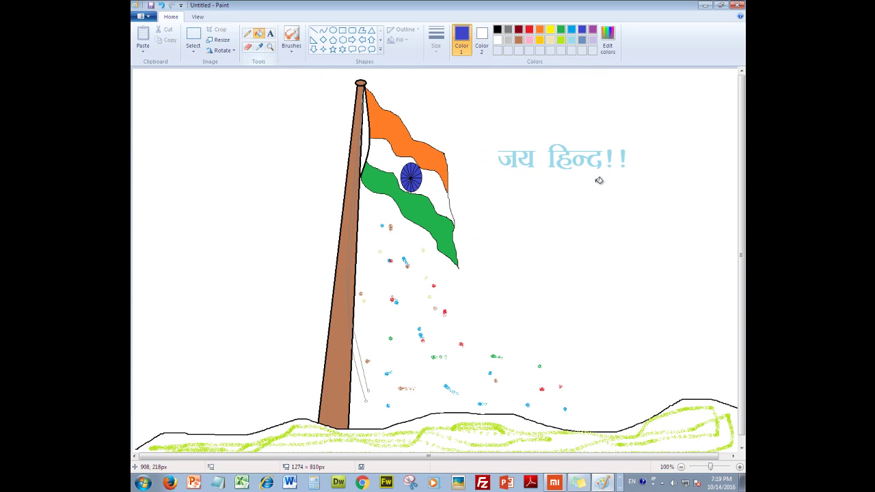